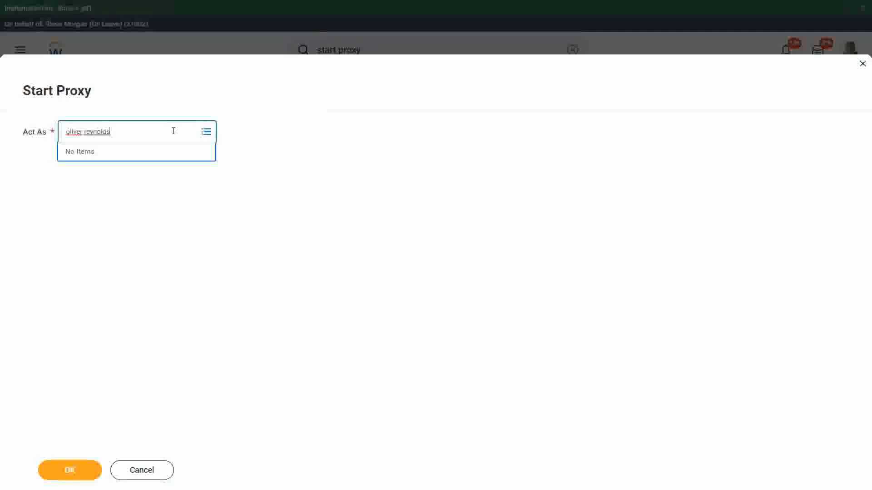
# Pick the chosen worker in Act As and start the proxy session
pyautogui.press('Return')
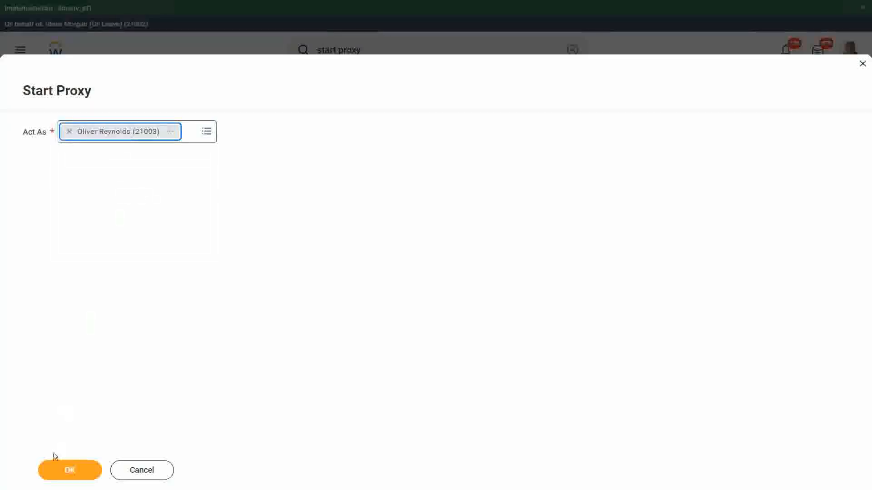
pyautogui.click(70, 471)
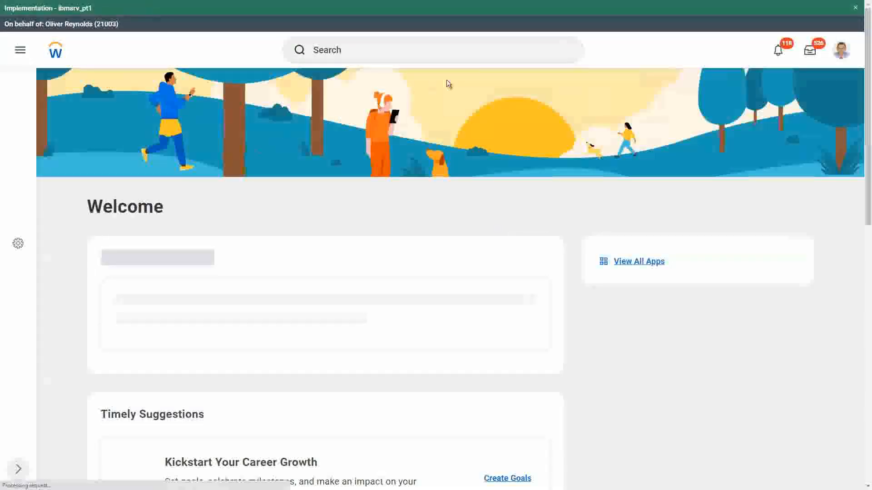
pyautogui.click(349, 53)
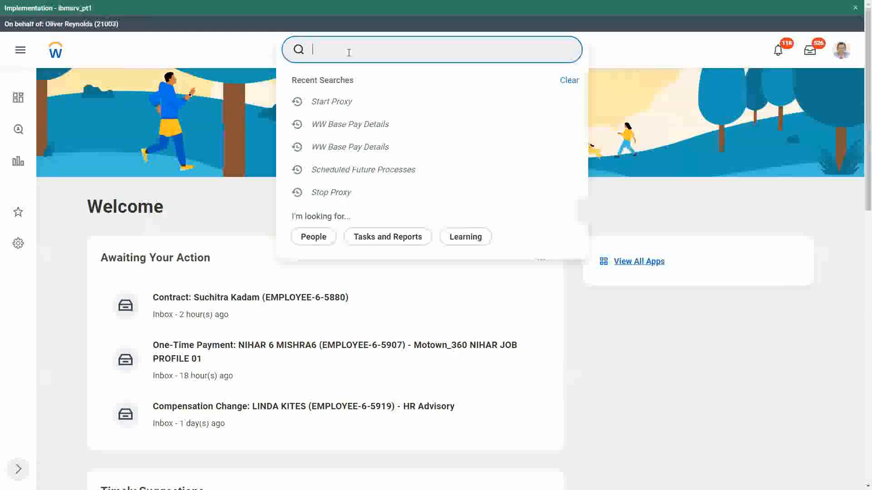
pyautogui.write('ww base pay')
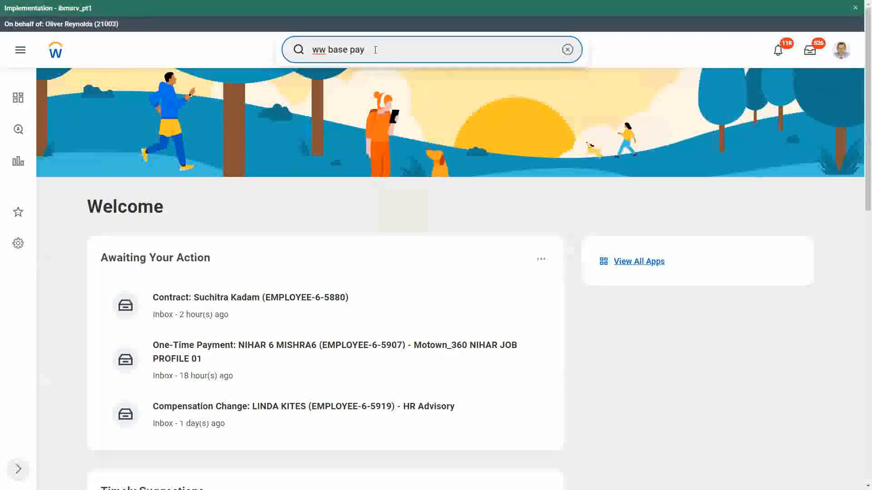
pyautogui.press('BackSpace')
pyautogui.write('y')
pyautogui.press('BackSpace')
pyautogui.press('BackSpace')
pyautogui.press('BackSpace')
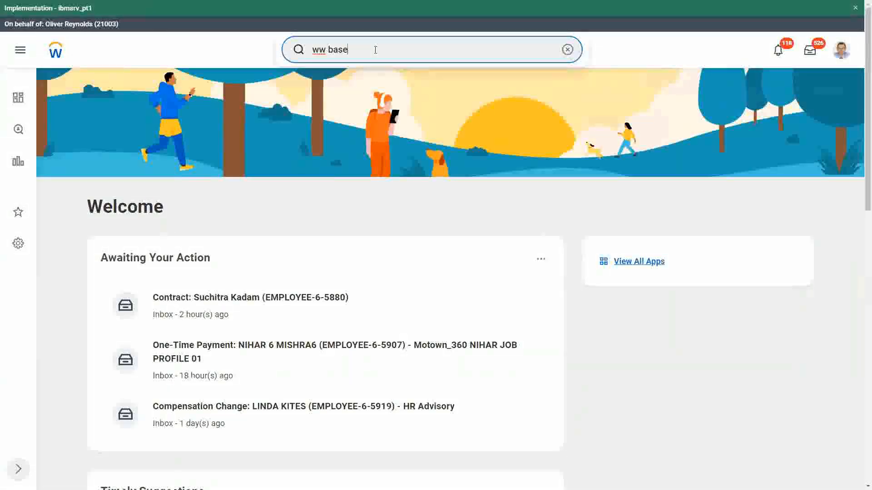
pyautogui.press('BackSpace')
pyautogui.press('BackSpace')
pyautogui.press('BackSpace')
pyautogui.press('BackSpace')
pyautogui.press('BackSpace')
pyautogui.press('BackSpace')
pyautogui.press('BackSpace')
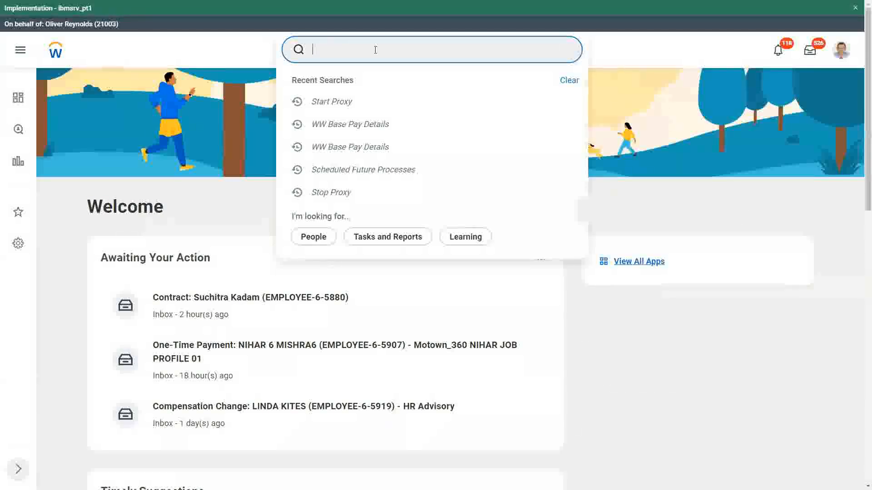
# Use the Start Proxy task to search for and act as a different worker
pyautogui.write('start')
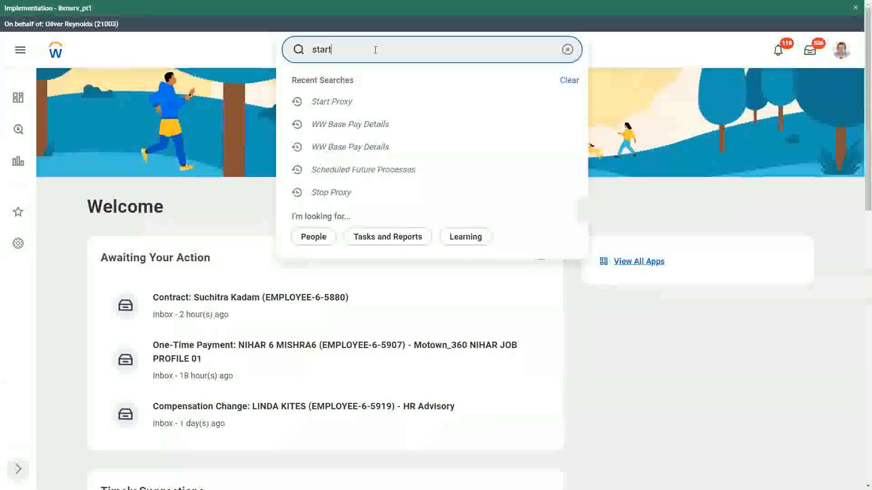
pyautogui.write(' proxy')
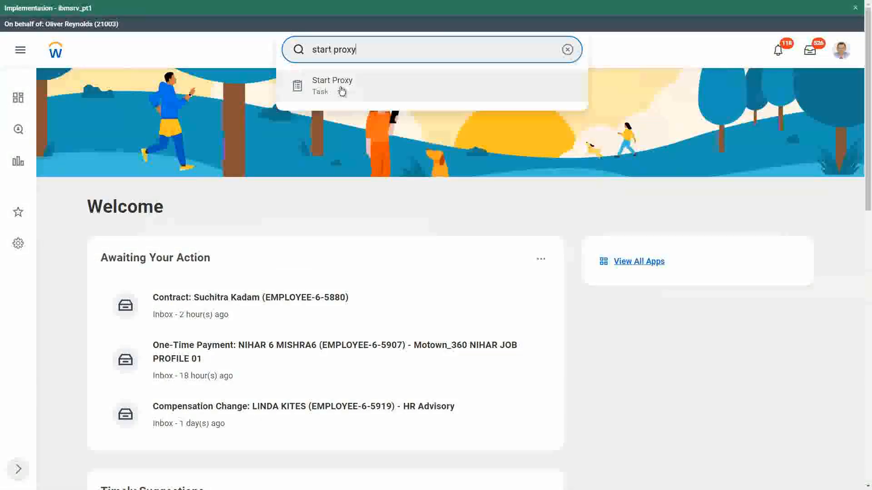
pyautogui.click(341, 86)
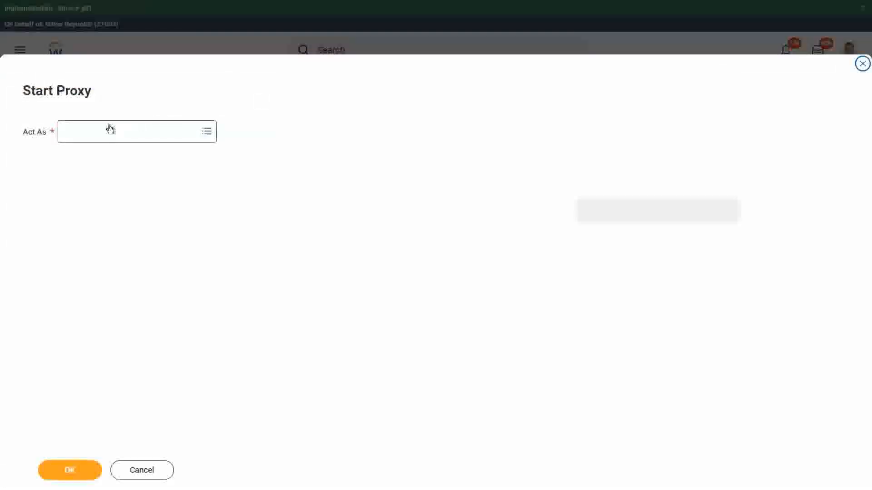
pyautogui.click(109, 130)
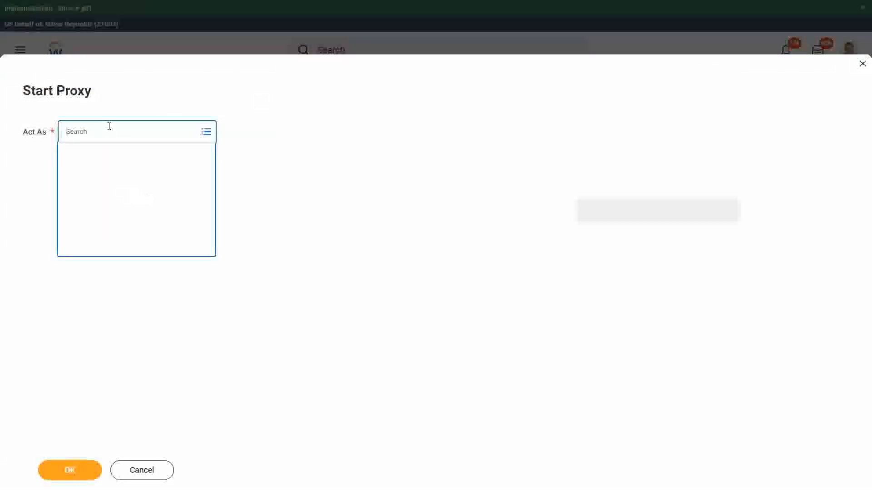
pyautogui.write('imenat')
pyautogui.press('Return')
pyautogui.click(83, 477)
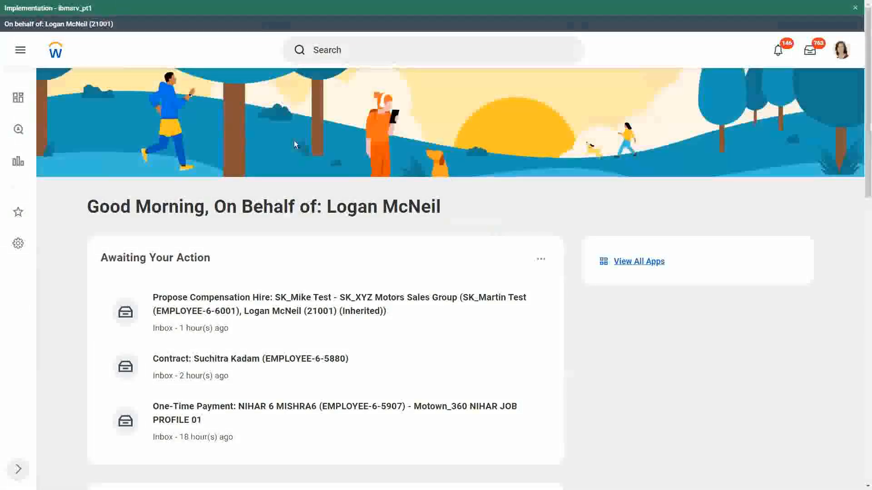
# Search 'rd: ww base pay' and open the WW Base Pay Details report definition
pyautogui.click(337, 52)
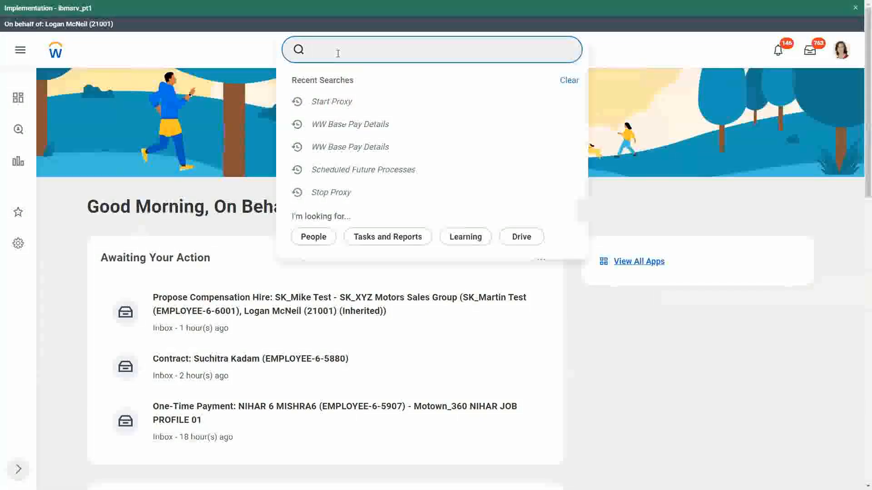
pyautogui.write('rd: w')
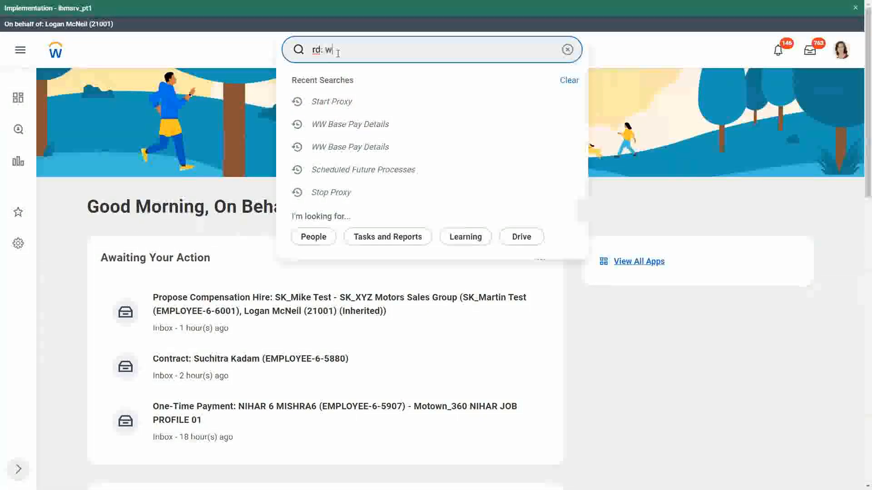
pyautogui.write('w base')
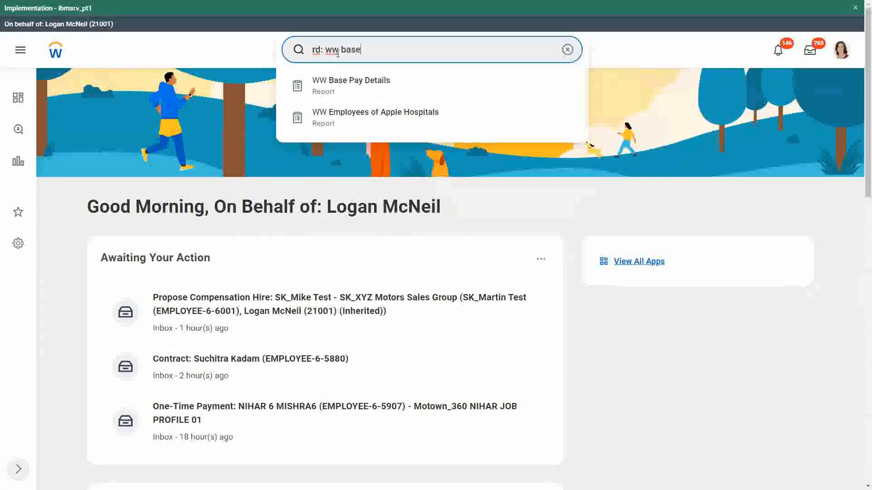
pyautogui.write(' pay')
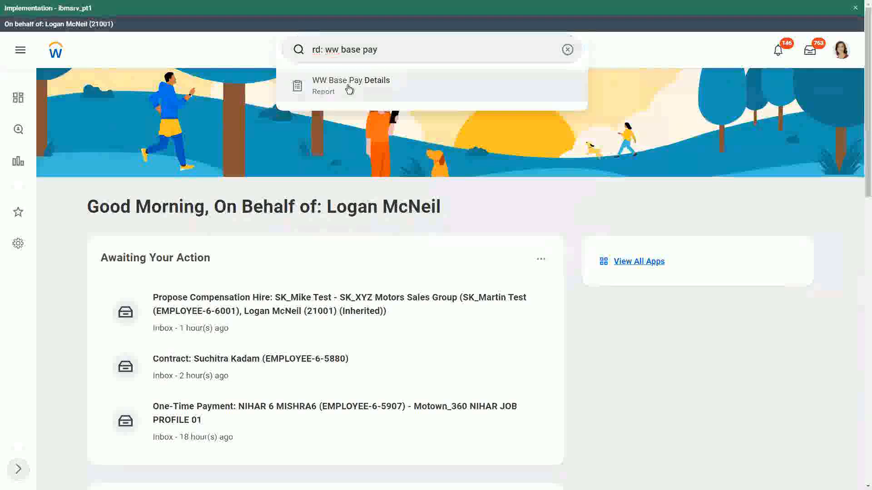
pyautogui.click(348, 86)
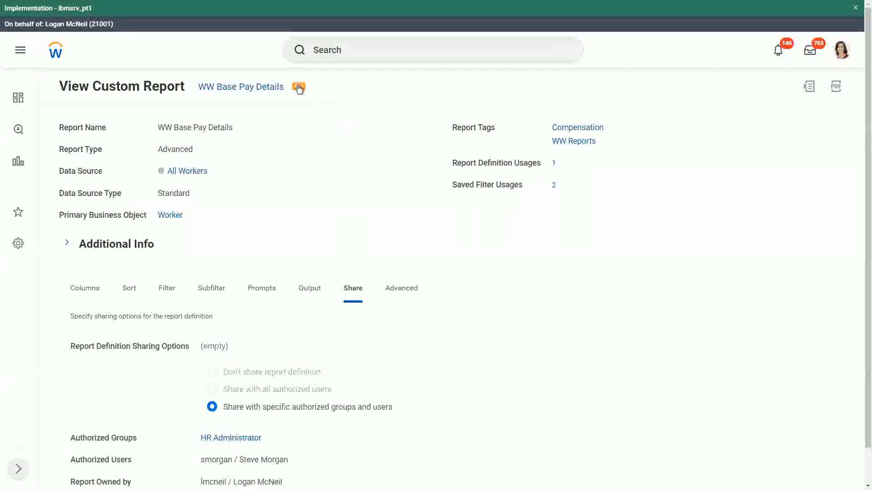
# Schedule the WW Base Pay Details report with a Daily Recurrence run frequency
pyautogui.click(299, 87)
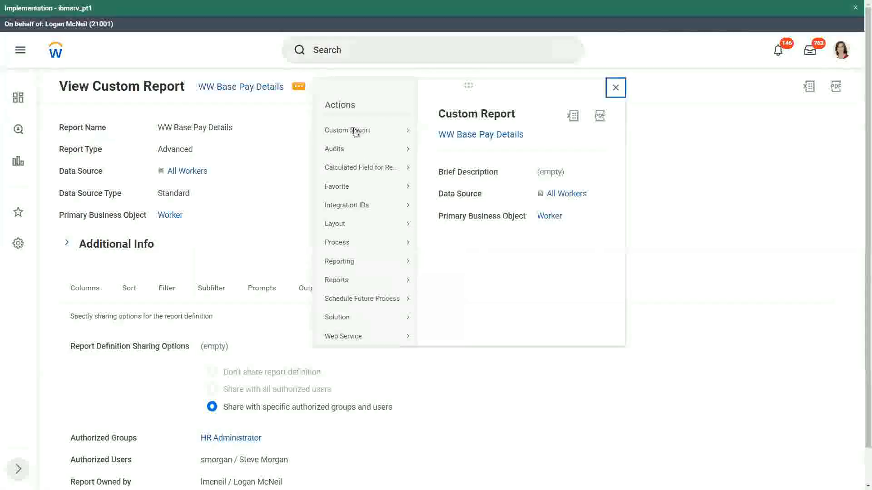
pyautogui.moveTo(355, 131)
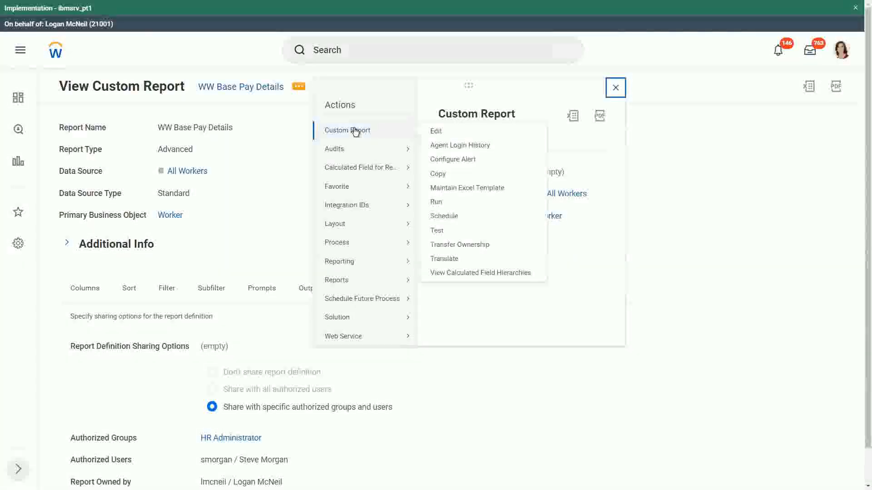
pyautogui.click(443, 217)
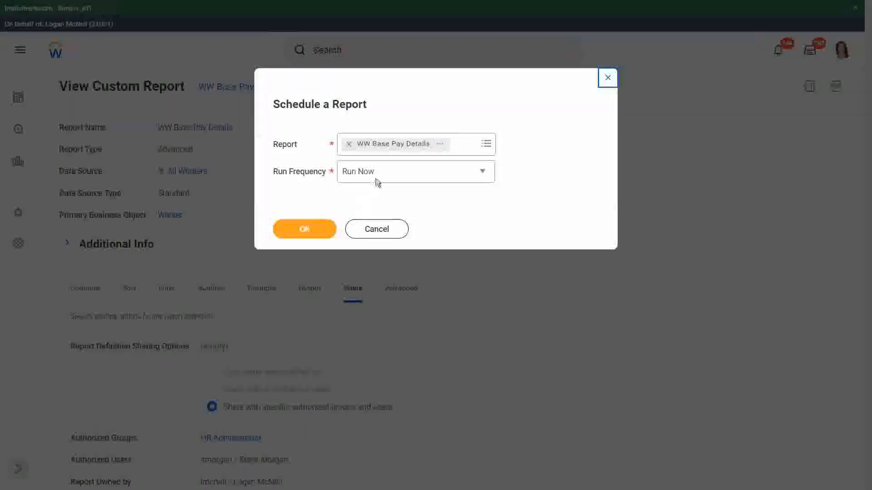
pyautogui.click(376, 181)
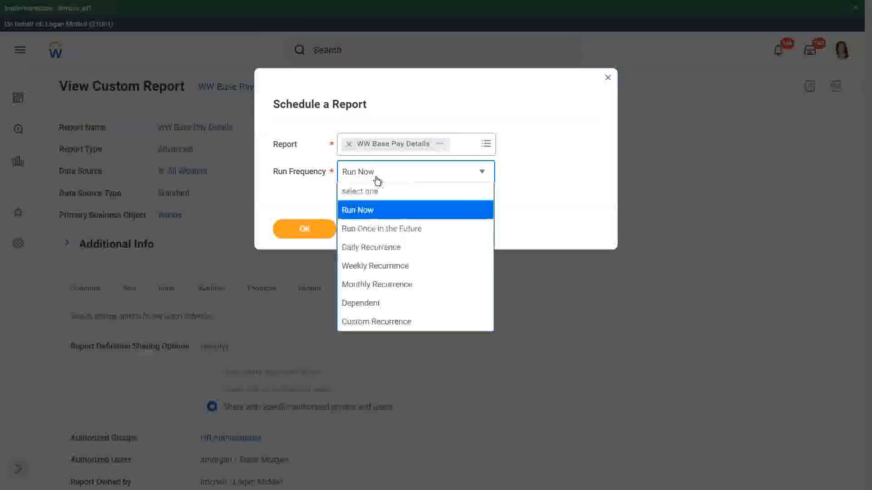
pyautogui.click(363, 249)
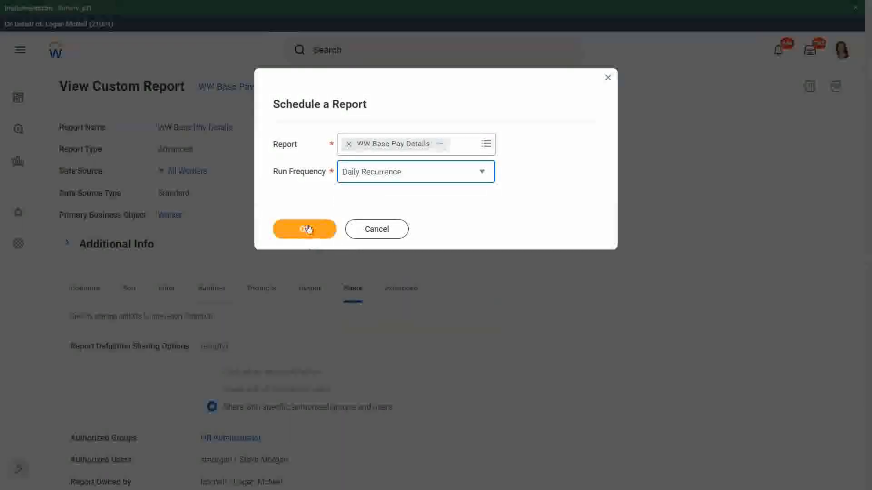
pyautogui.click(309, 229)
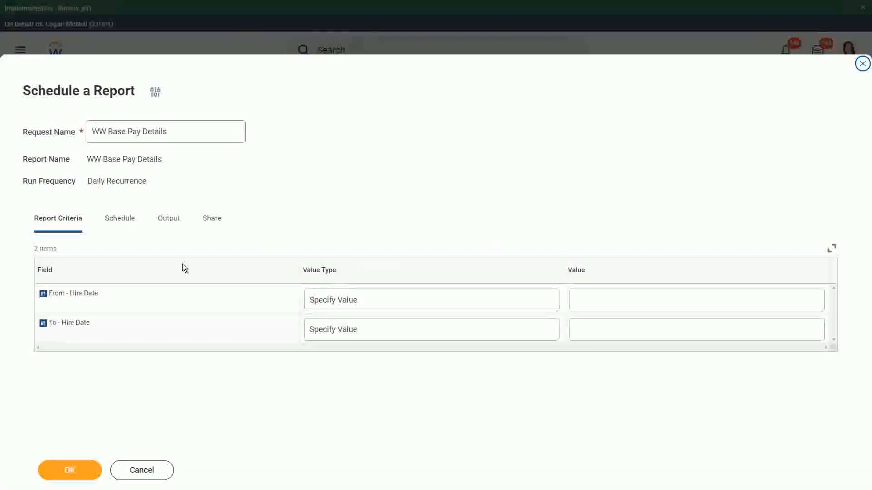
# Set both From - Hire Date and To - Hire Date to Determine Value at Runtime
pyautogui.click(401, 298)
pyautogui.click(397, 299)
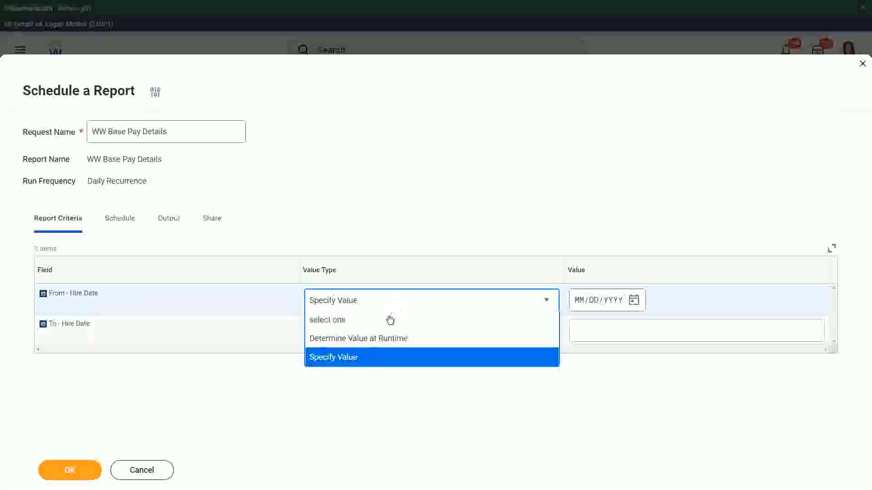
pyautogui.click(364, 338)
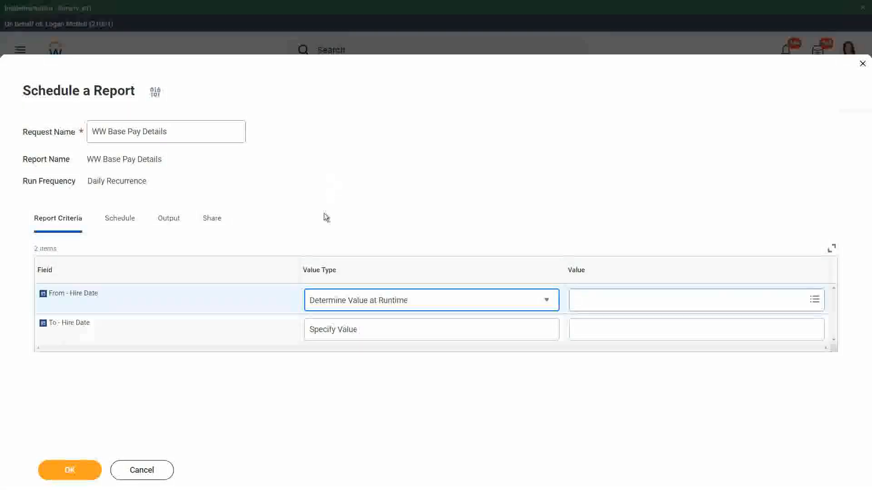
pyautogui.click(363, 329)
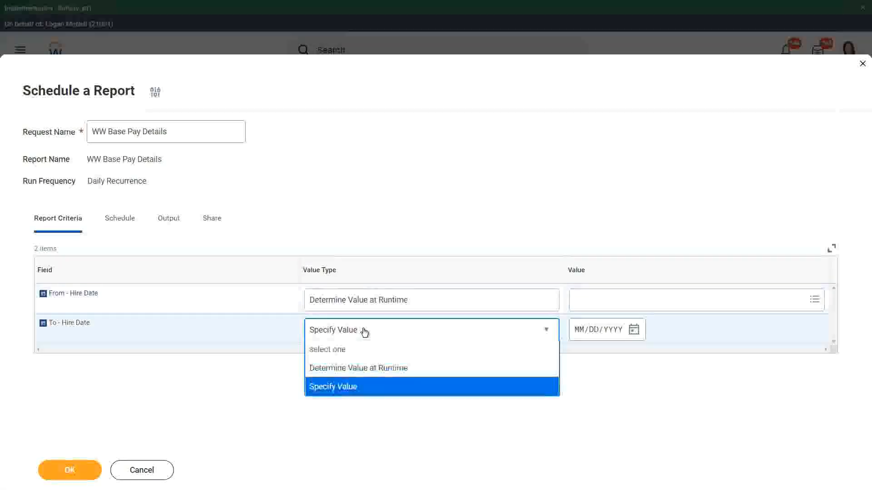
pyautogui.click(357, 368)
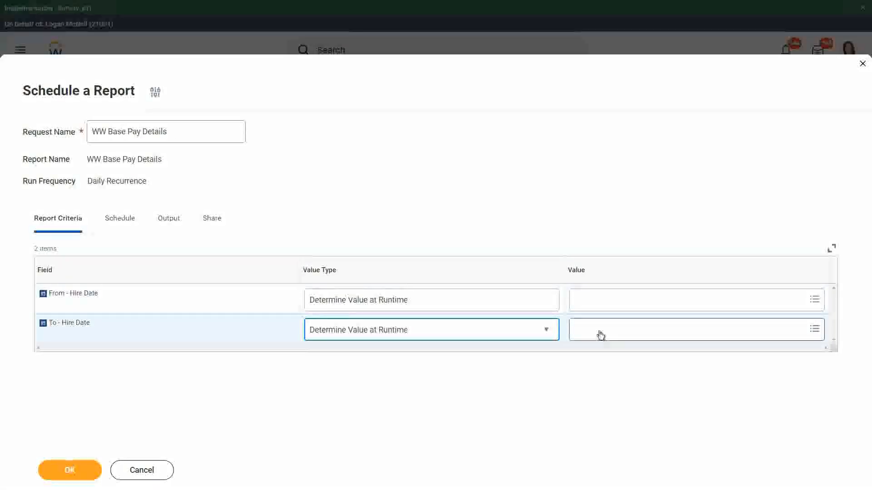
# Search 'today' and set the To - Hire Date value to Today (System)
pyautogui.click(600, 335)
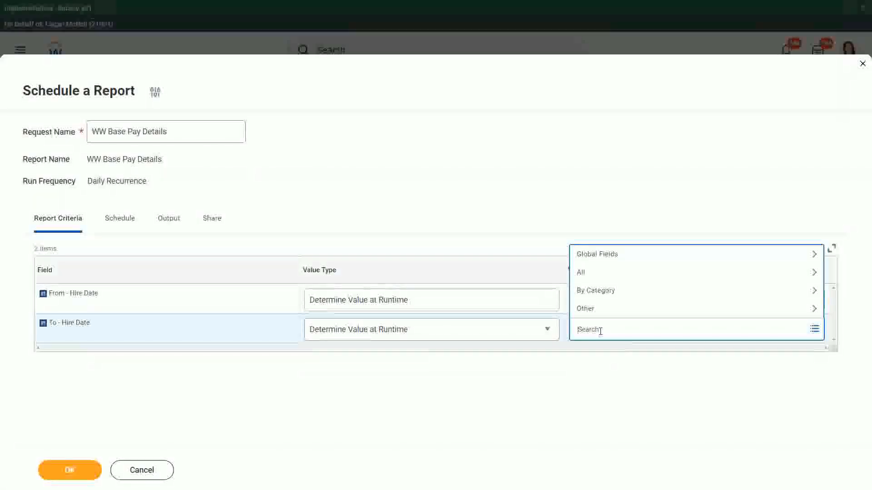
pyautogui.write('today')
pyautogui.press('Return')
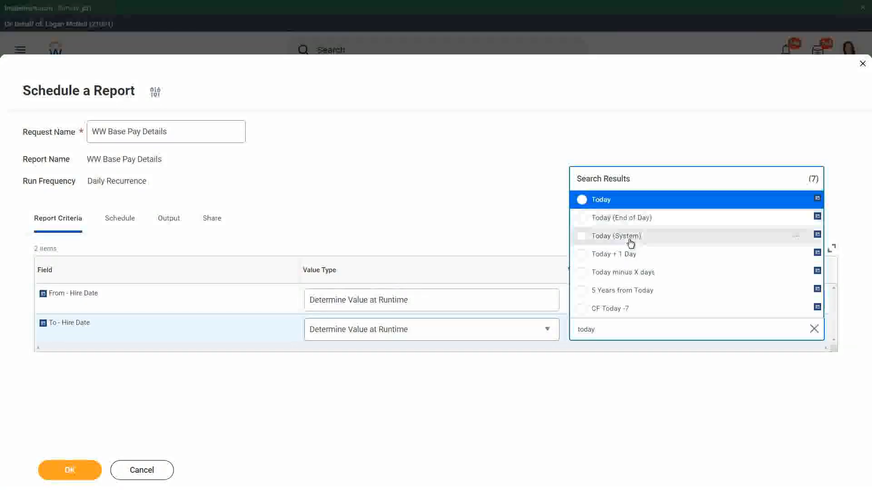
pyautogui.click(629, 238)
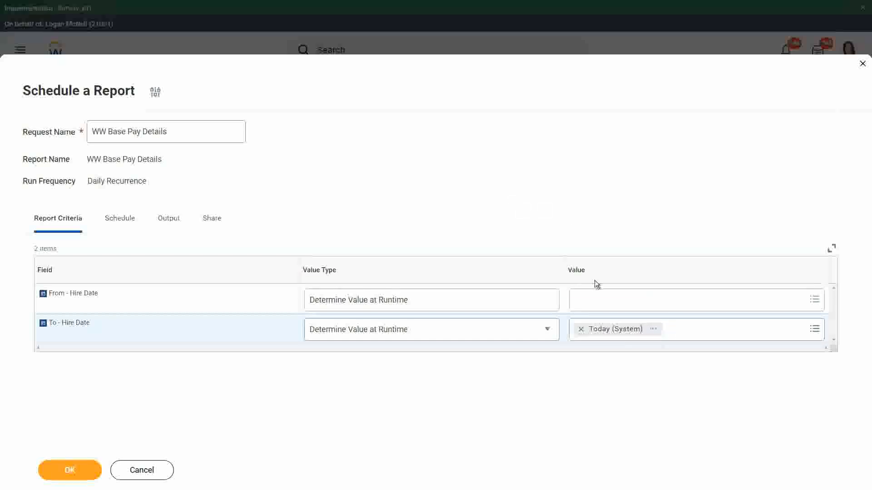
pyautogui.click(587, 306)
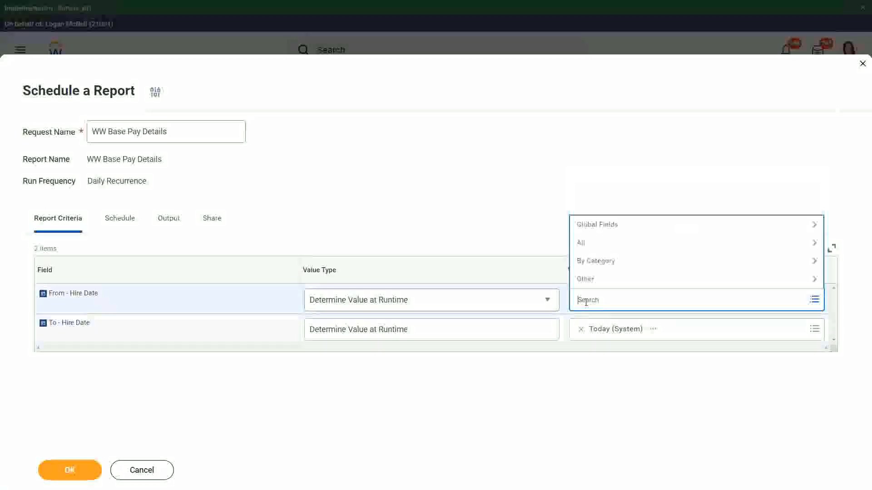
# Search 'first day of the' and set From - Hire Date to First Day of the Month
pyautogui.write('fir')
pyautogui.write('st day of the')
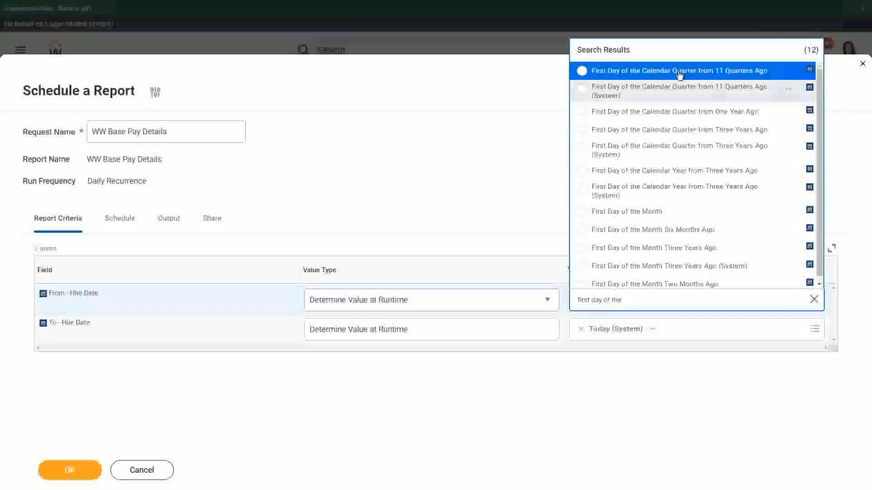
pyautogui.click(667, 213)
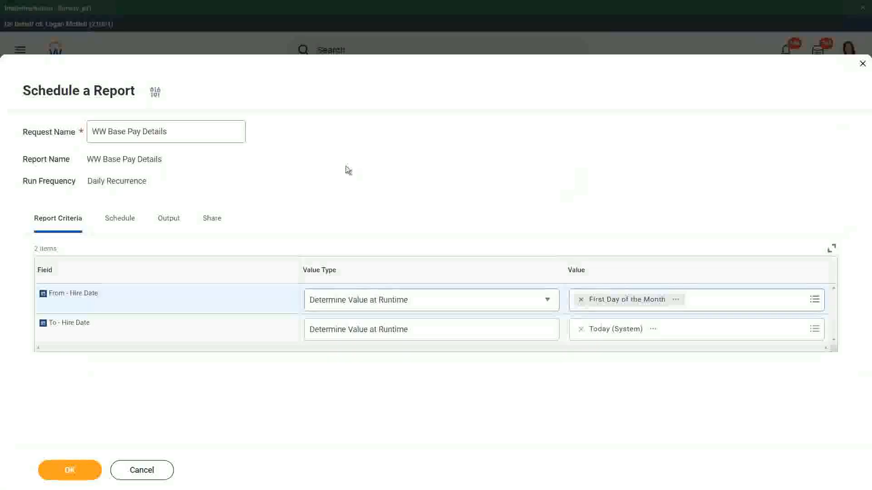
# On the Schedule tab, set the start time to 5:55 AM, correcting an initial 6:00 AM choice
pyautogui.click(125, 223)
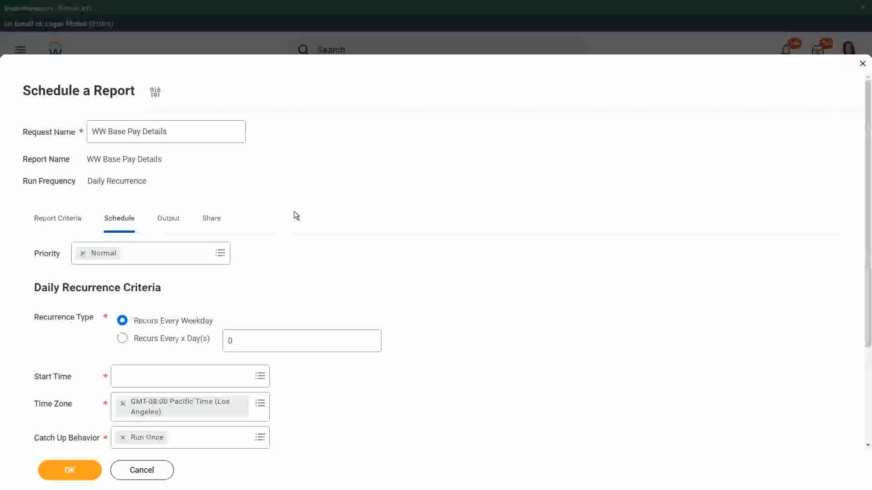
pyautogui.scroll(-3, 293, 213)
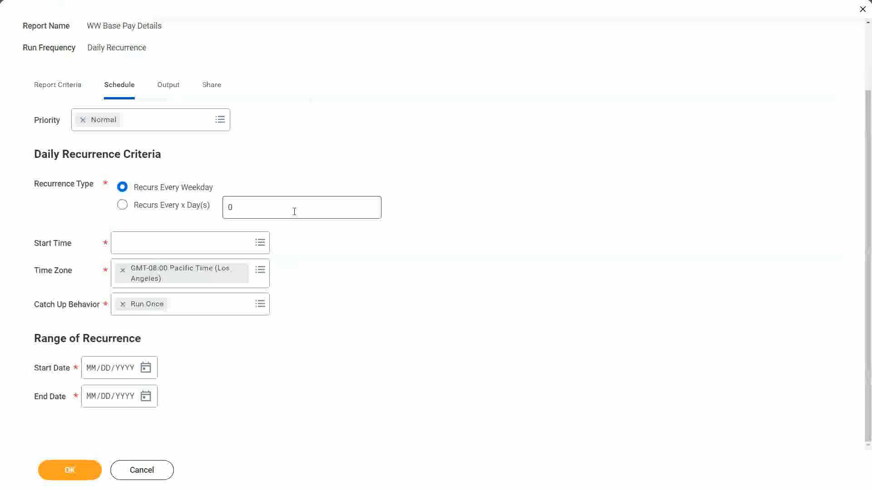
pyautogui.click(260, 248)
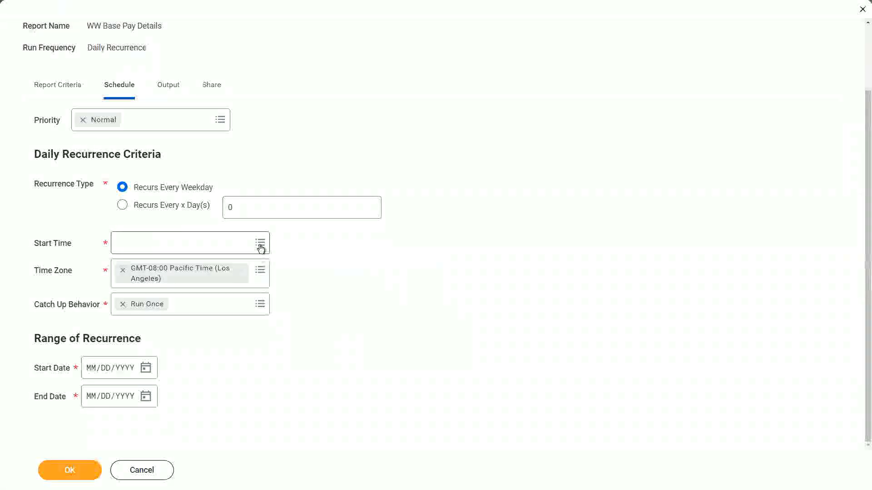
pyautogui.click(260, 248)
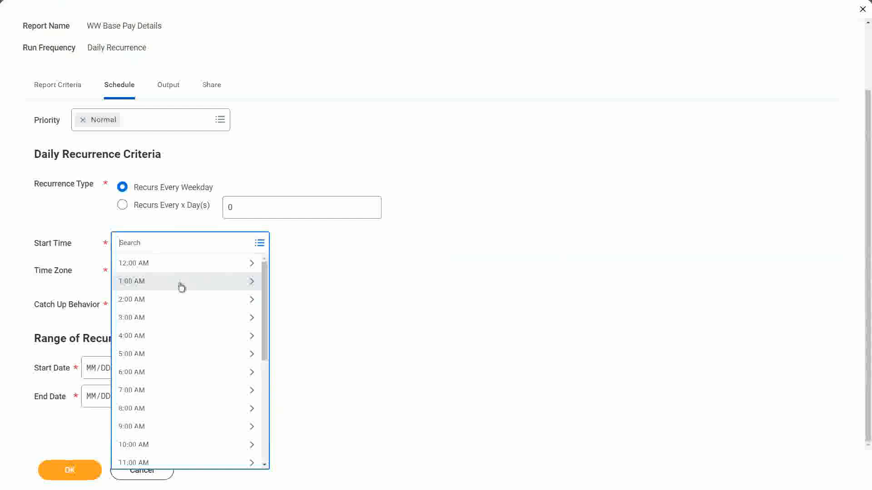
pyautogui.click(145, 376)
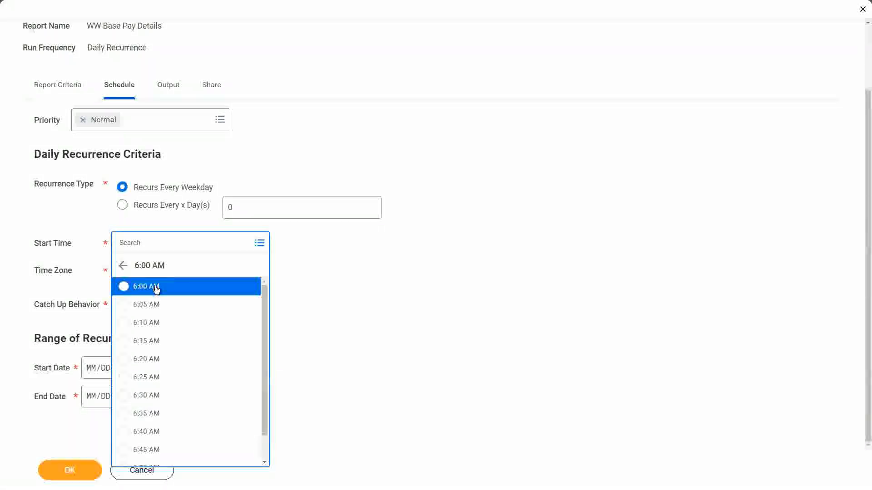
pyautogui.click(156, 288)
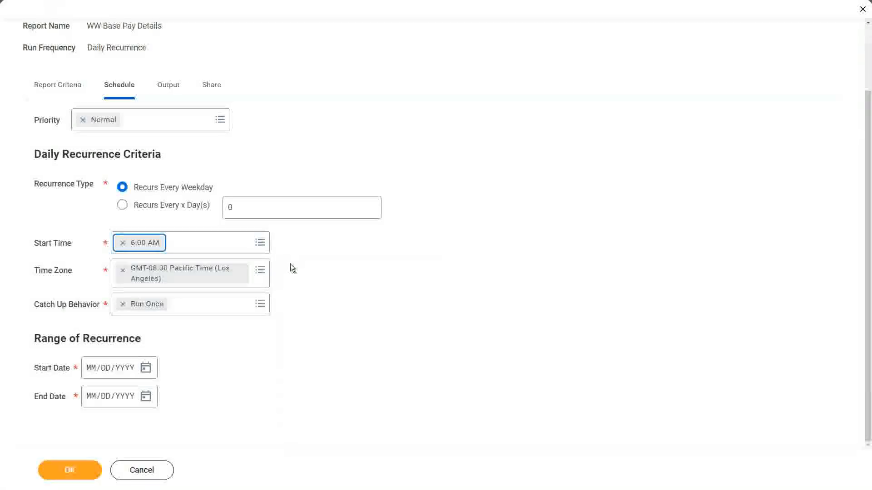
pyautogui.click(260, 243)
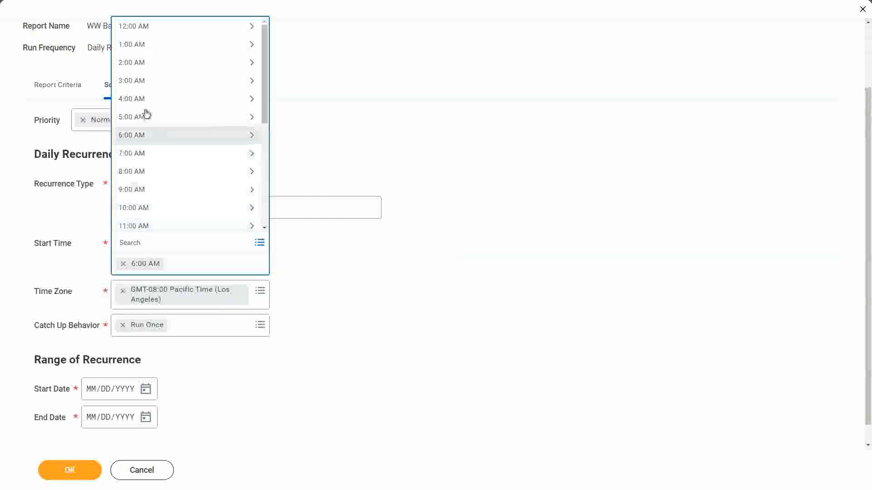
pyautogui.click(137, 119)
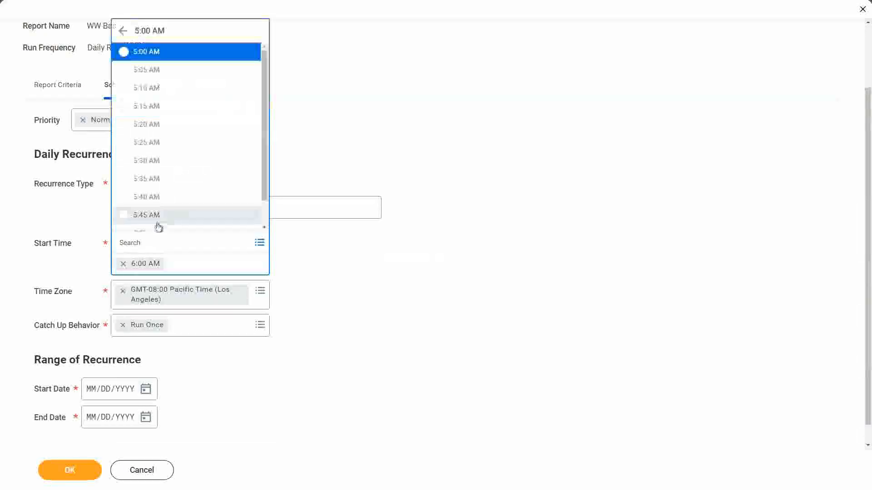
pyautogui.scroll(-1, 168, 220)
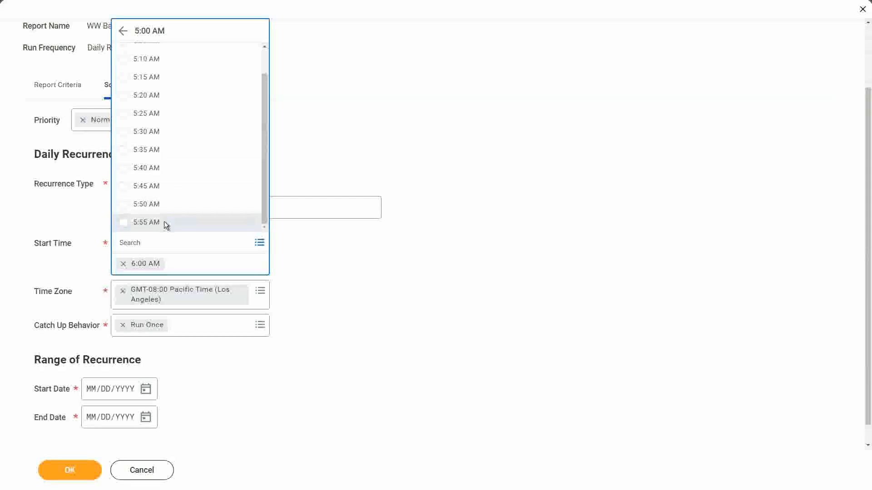
pyautogui.click(164, 222)
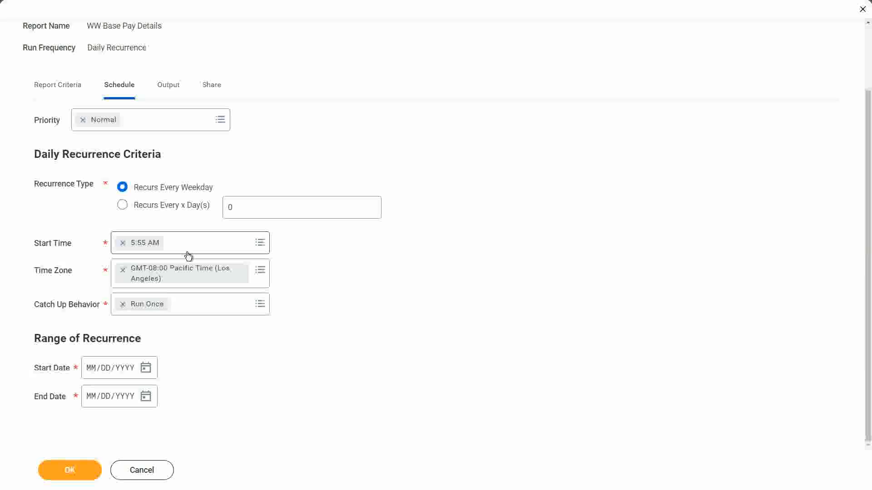
# Set the recurrence Start Date to 05/01/2022 and End Date to 12/31/2022
pyautogui.click(146, 368)
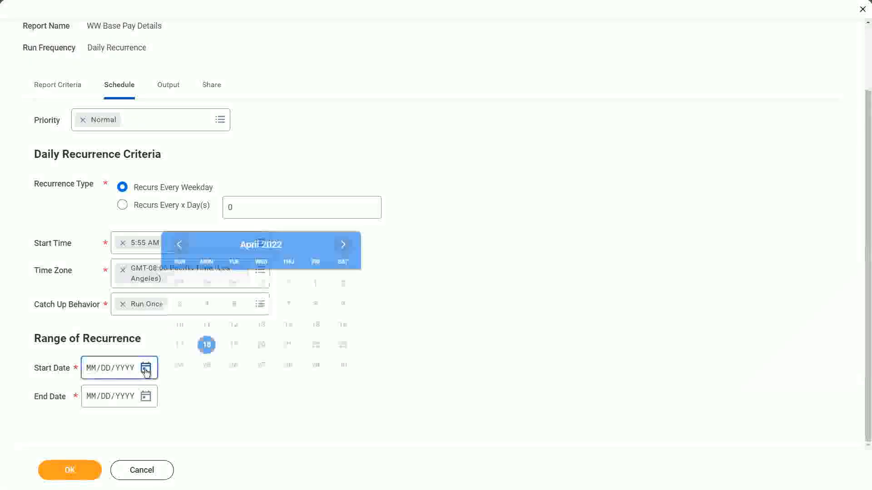
pyautogui.click(342, 244)
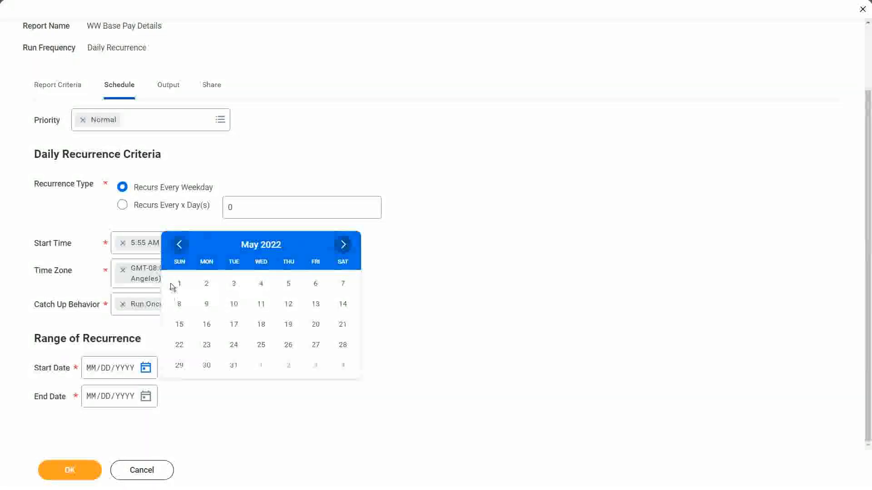
pyautogui.click(179, 283)
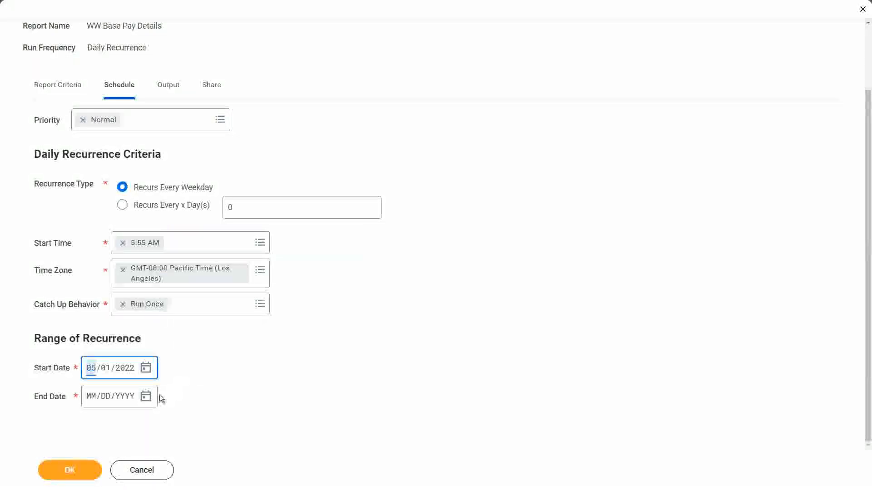
pyautogui.click(146, 397)
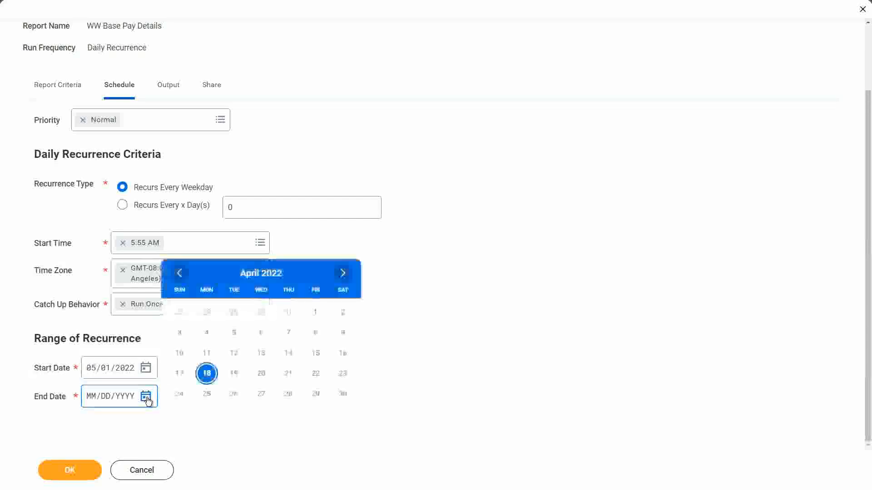
pyautogui.click(91, 396)
pyautogui.write('12/')
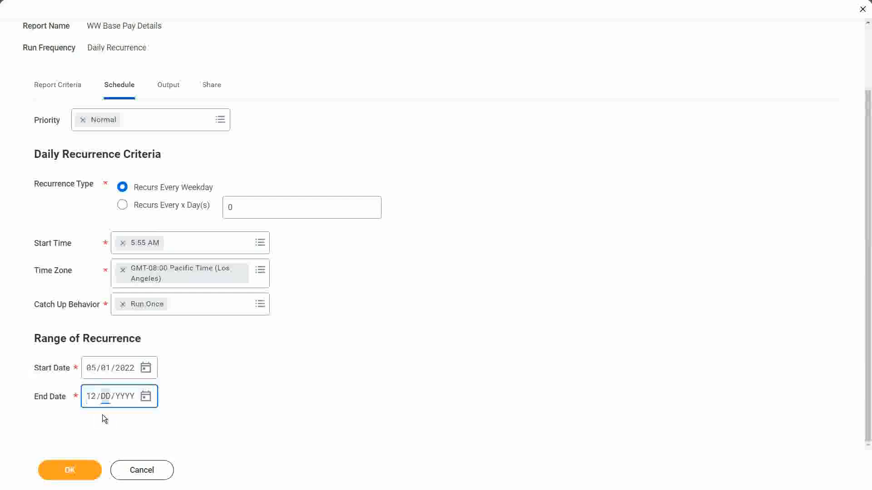
pyautogui.write('31/2022')
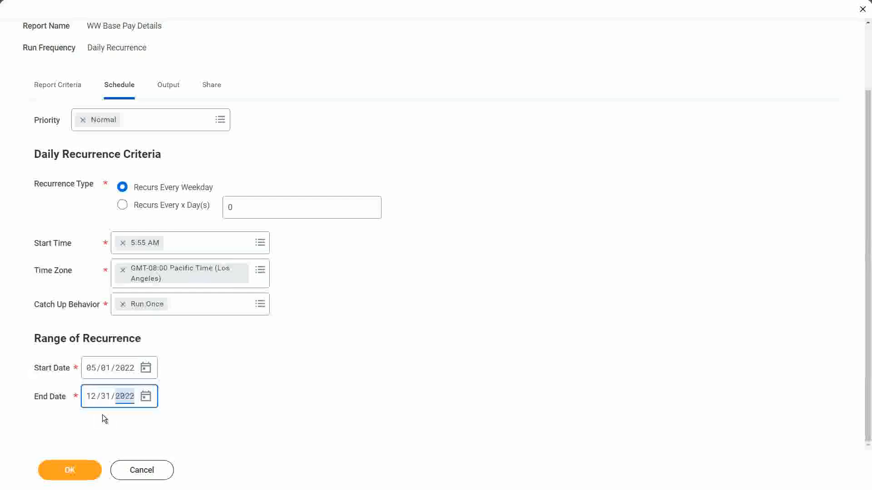
pyautogui.click(291, 399)
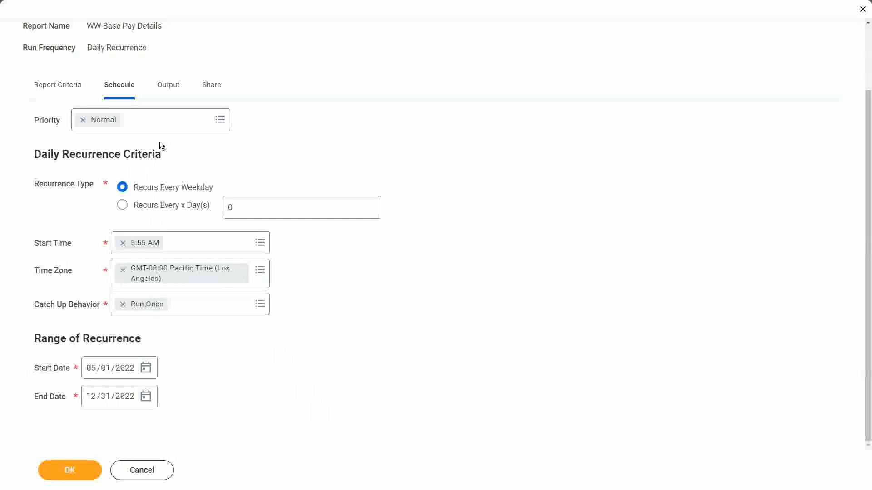
# Enable sharing report output, add one user as Authorized User, and tick 'I agree'
pyautogui.click(168, 88)
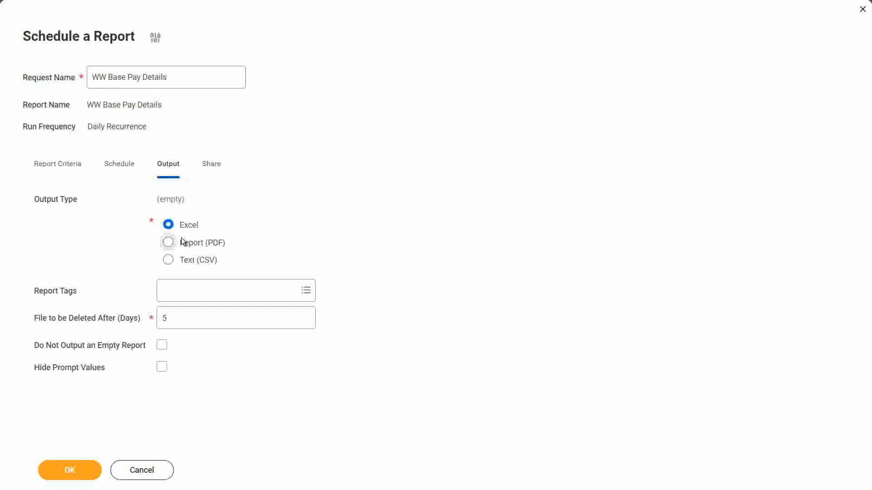
pyautogui.click(210, 170)
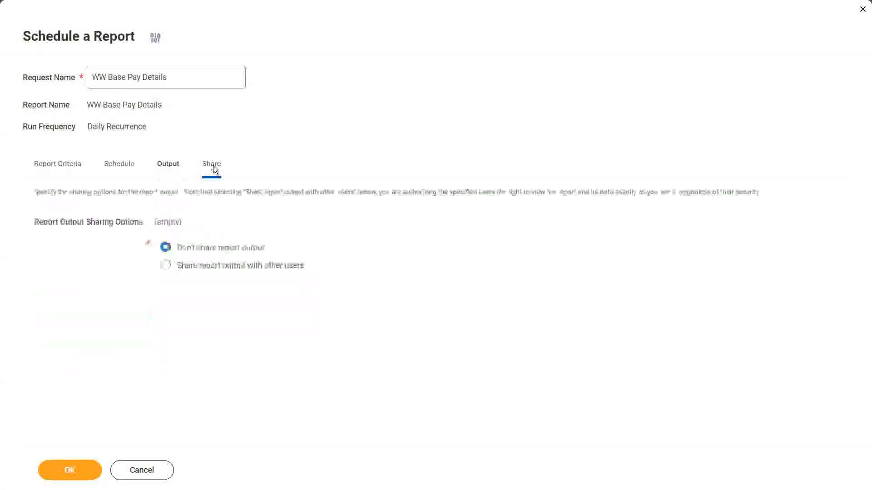
pyautogui.click(167, 268)
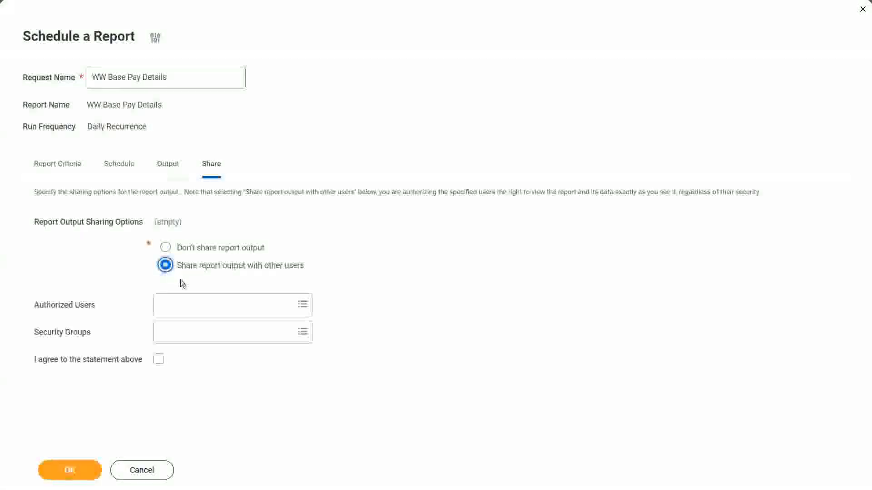
pyautogui.click(184, 305)
pyautogui.write('oliver rayo')
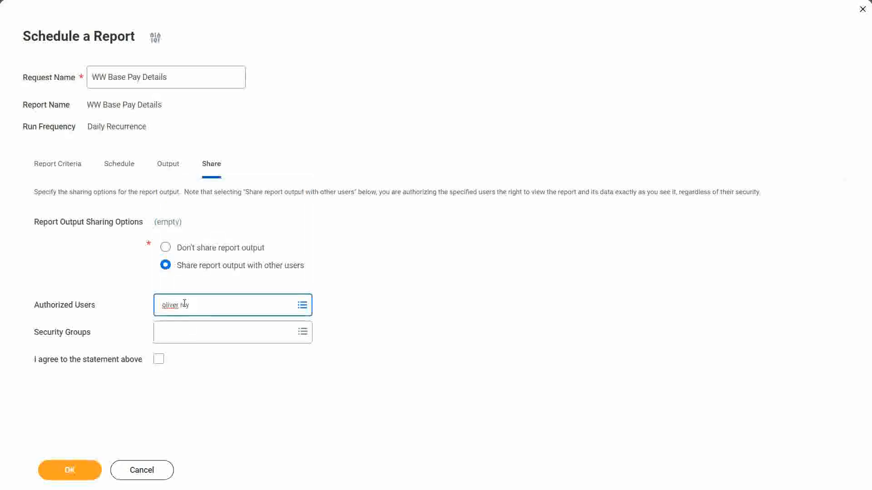
pyautogui.write('nolds')
pyautogui.press('Return')
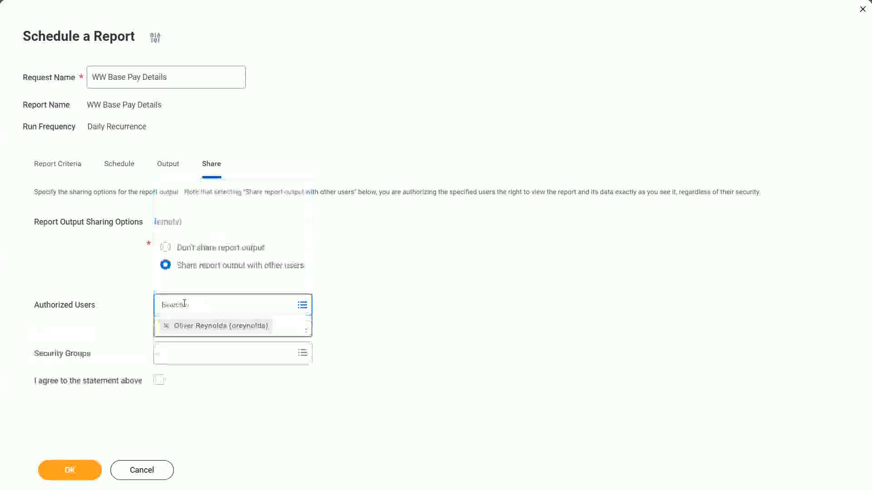
pyautogui.click(384, 330)
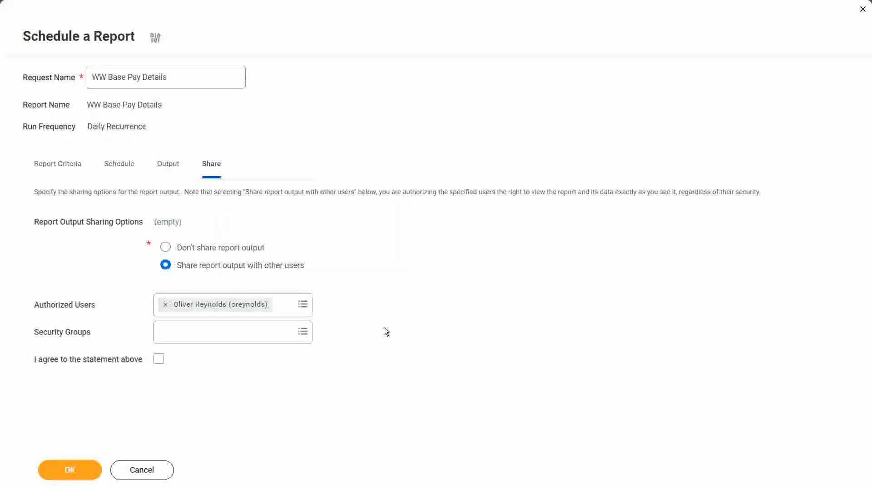
pyautogui.click(159, 360)
pyautogui.click(69, 169)
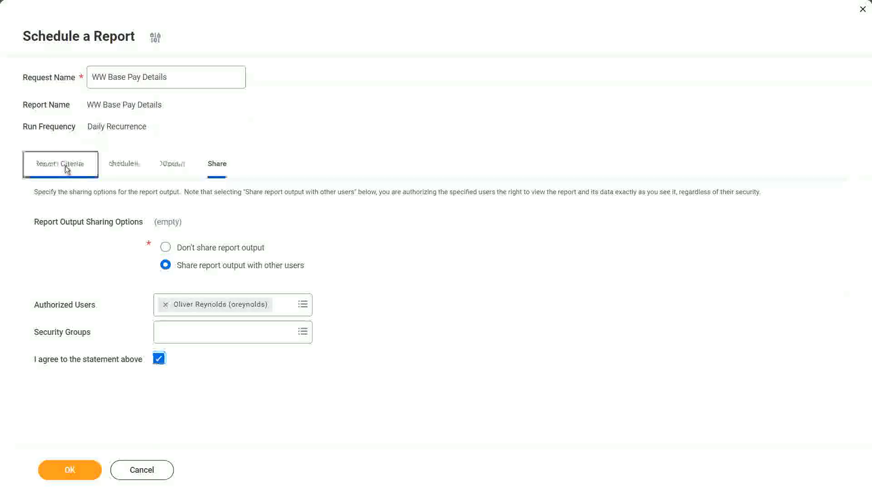
# Review the Schedule, Output and Share settings, then submit the report schedule
pyautogui.click(125, 169)
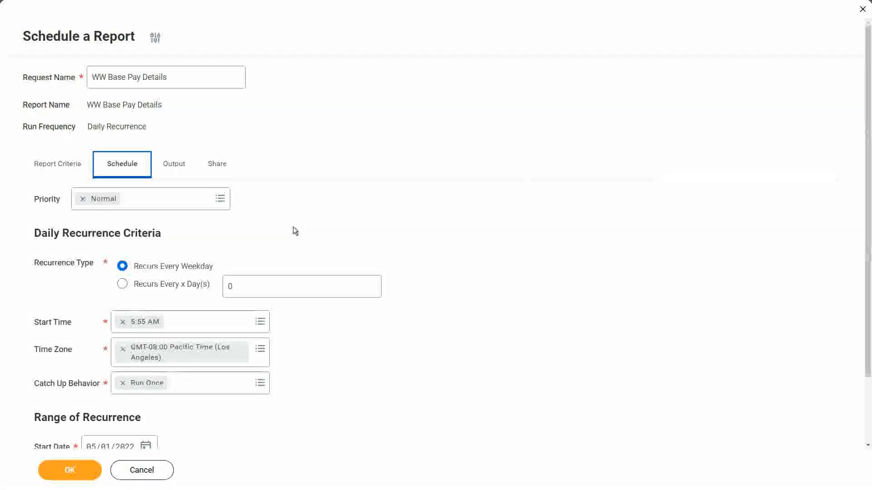
pyautogui.click(182, 171)
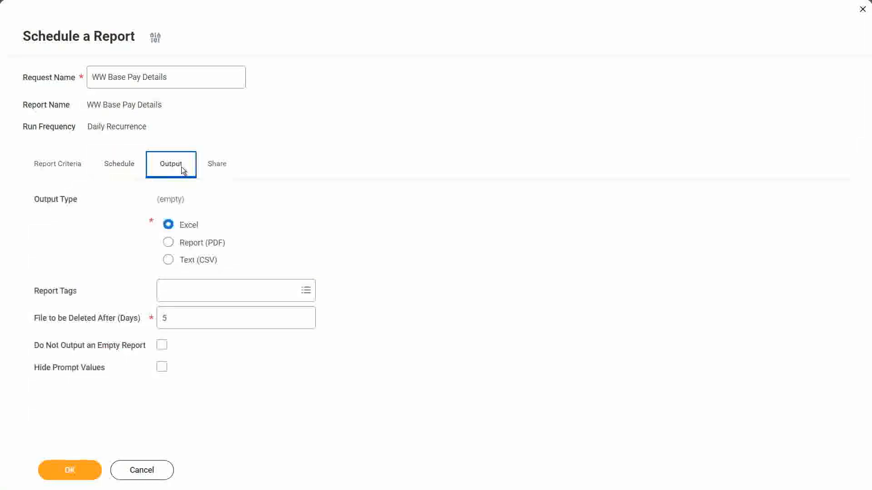
pyautogui.click(215, 165)
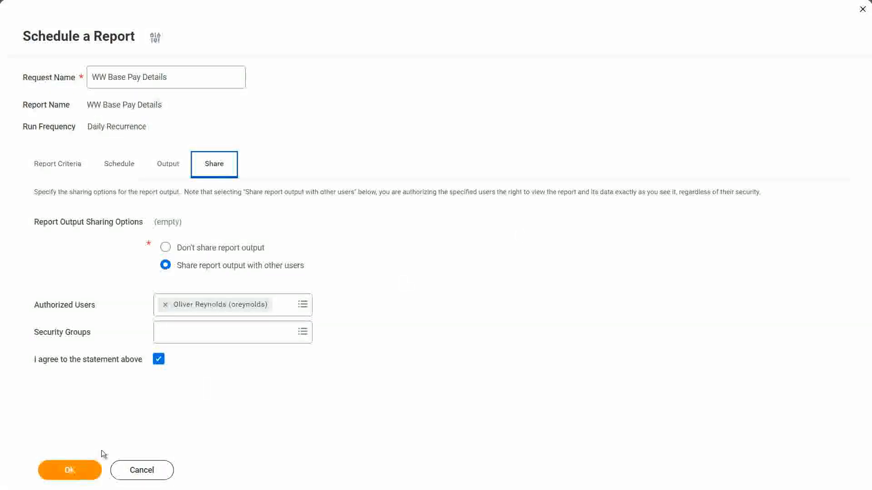
pyautogui.click(91, 469)
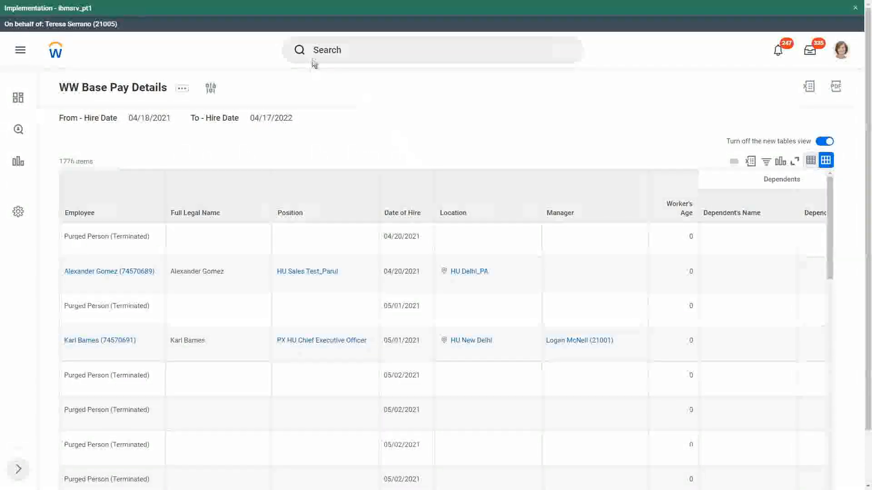
# Start a proxy session as the original report owner through the Start Proxy task
pyautogui.click(340, 50)
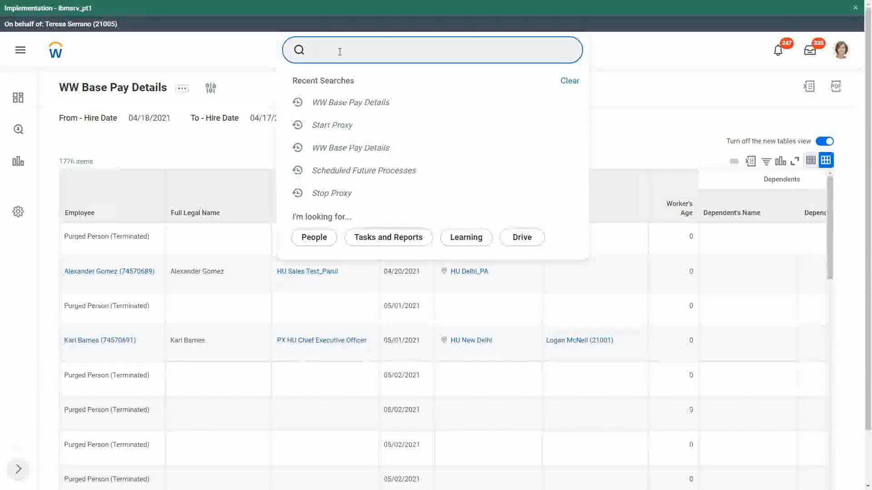
pyautogui.write('start proxy')
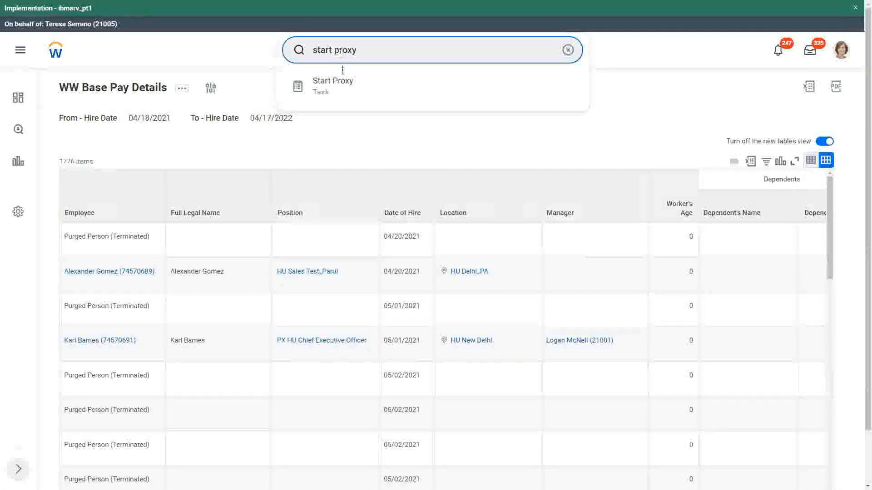
pyautogui.click(343, 89)
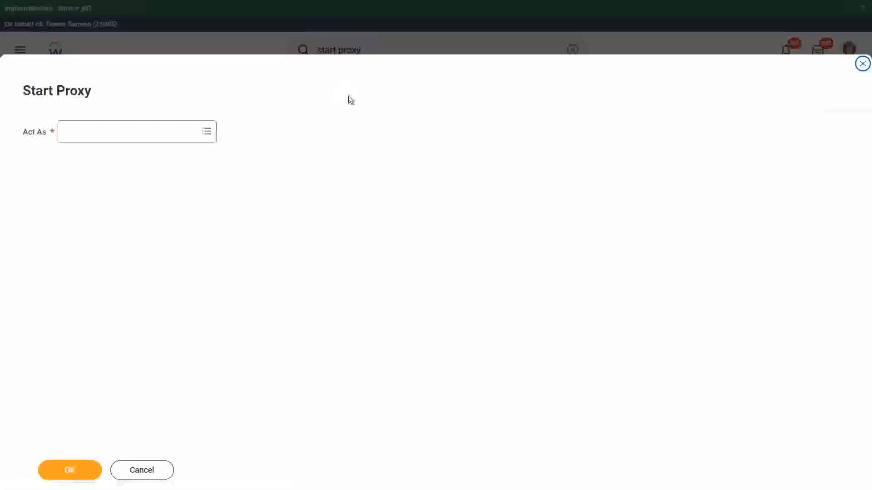
pyautogui.click(135, 134)
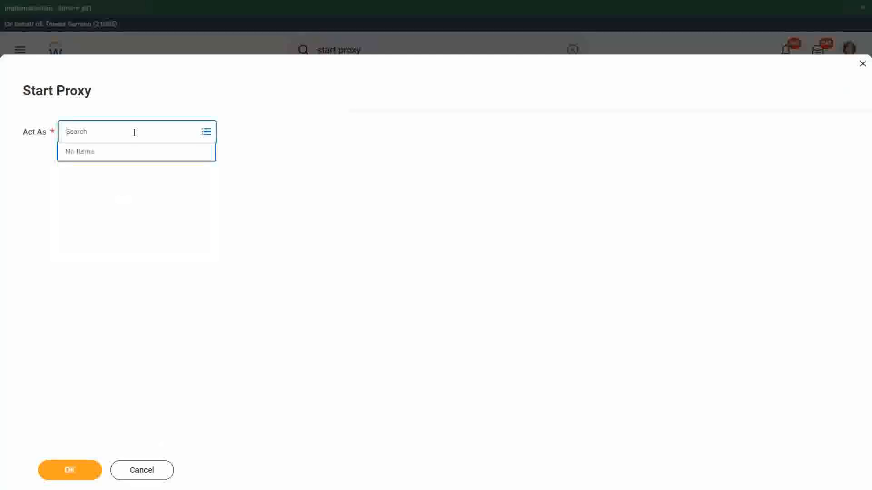
pyautogui.write('Imcnell')
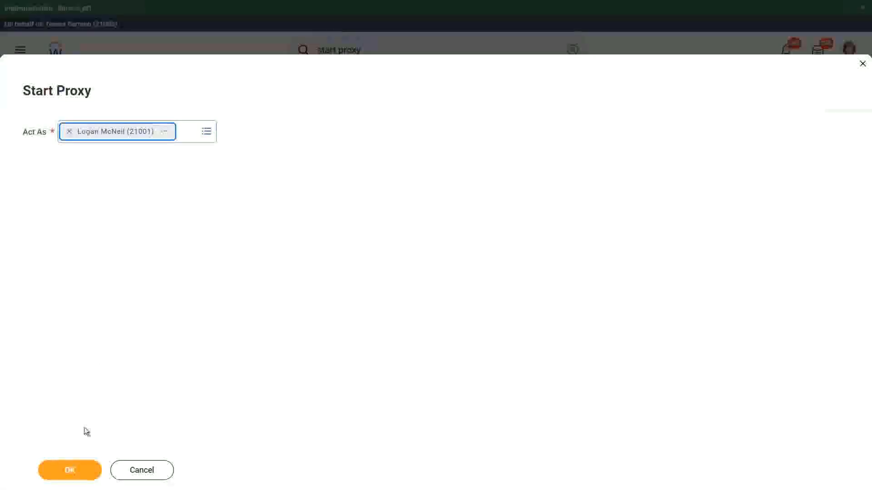
pyautogui.click(73, 470)
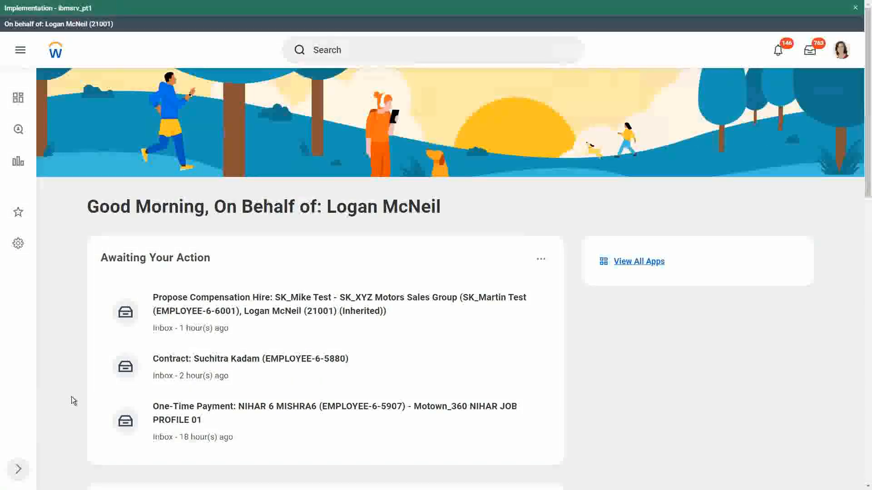
# Rerun WW Base Pay Details for hire dates 04/18/2021–04/17/2022, returning 1776 items
pyautogui.click(341, 46)
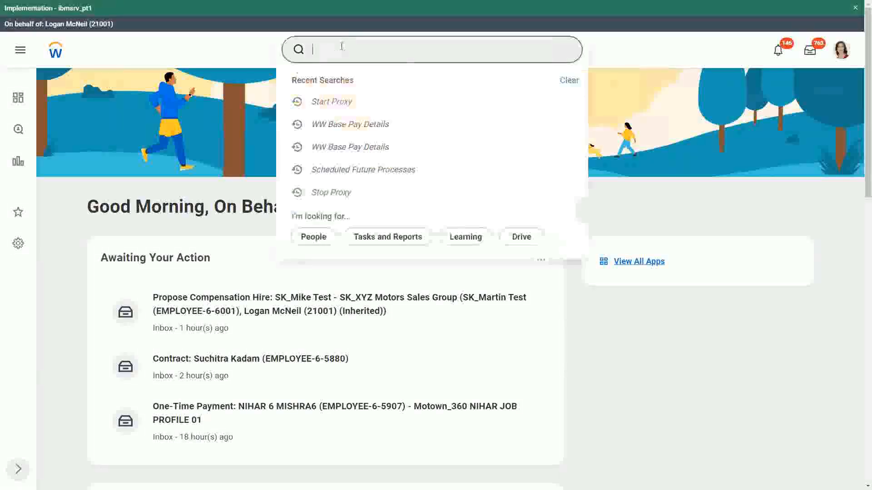
pyautogui.click(358, 124)
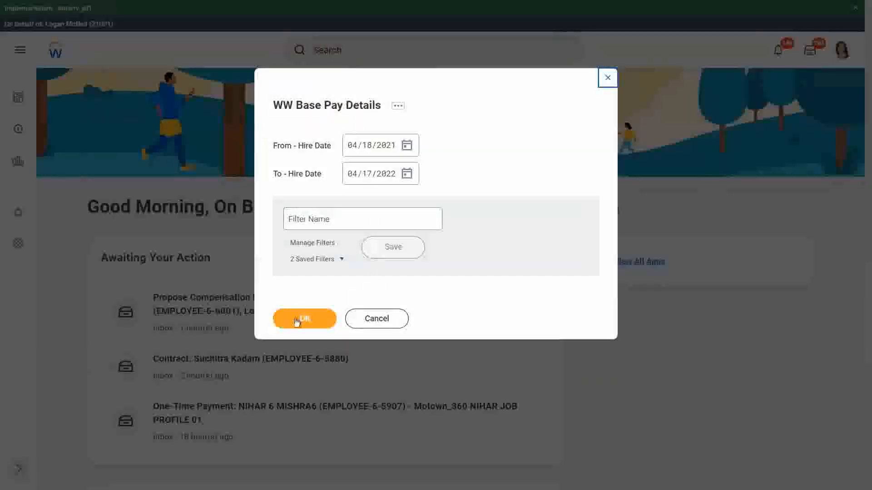
pyautogui.click(303, 319)
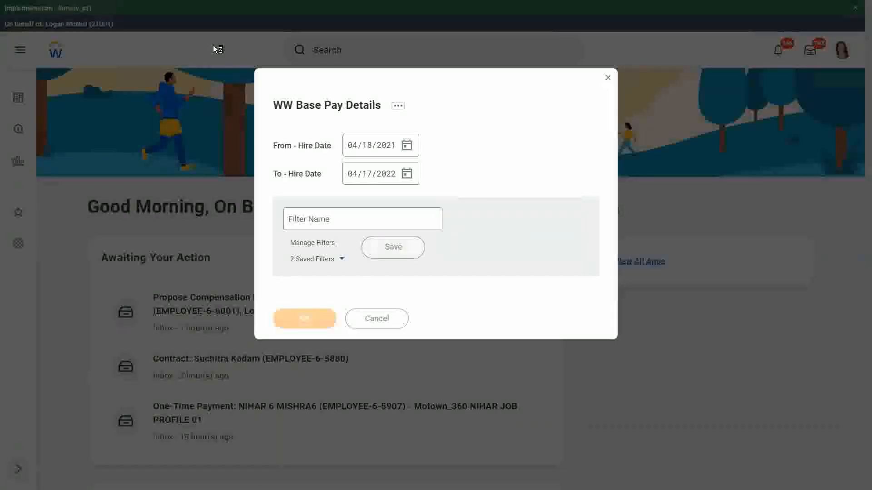
pyautogui.click(608, 78)
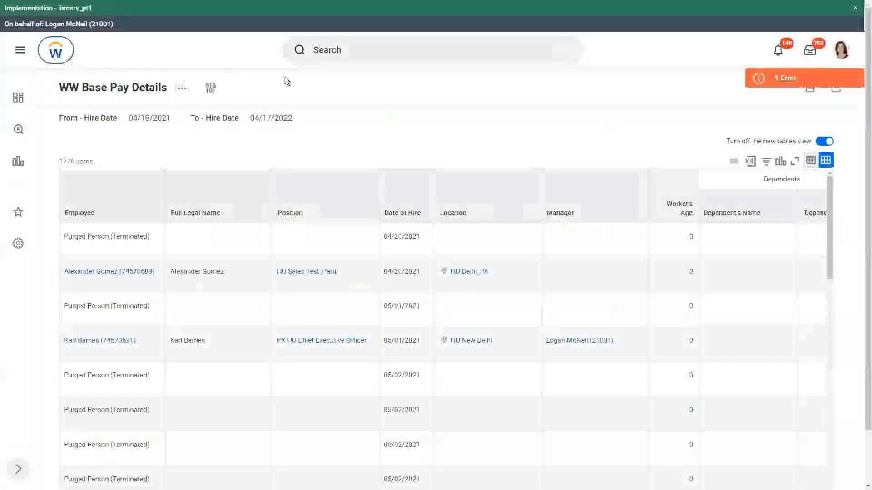
# Reload the home page and open the WW Base Pay Details definition via 'rd: ww base pay'
pyautogui.press('F5')
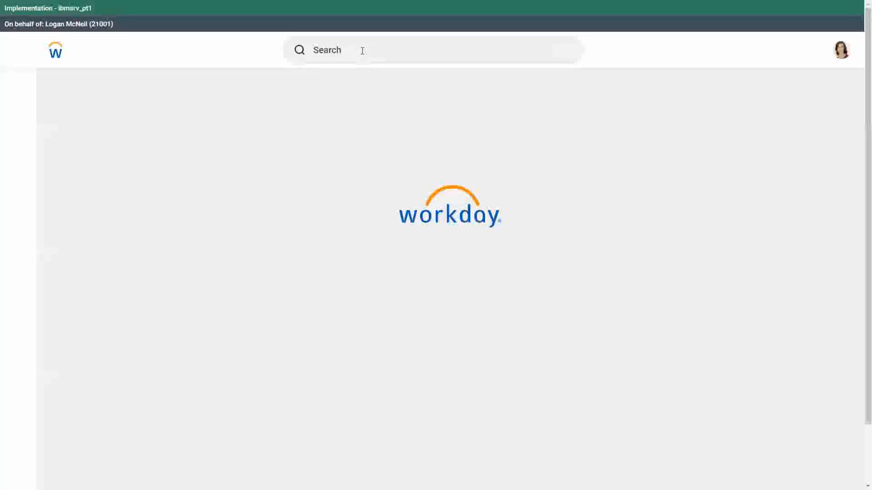
pyautogui.click(362, 50)
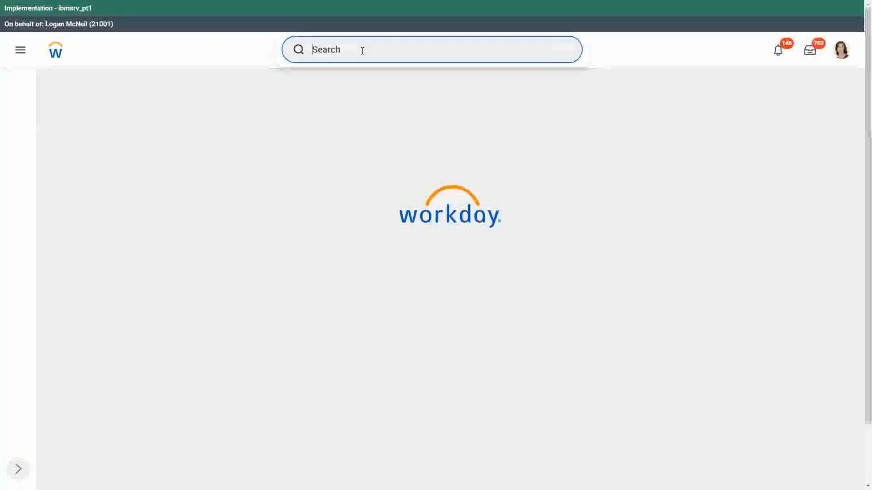
pyautogui.write('rd:')
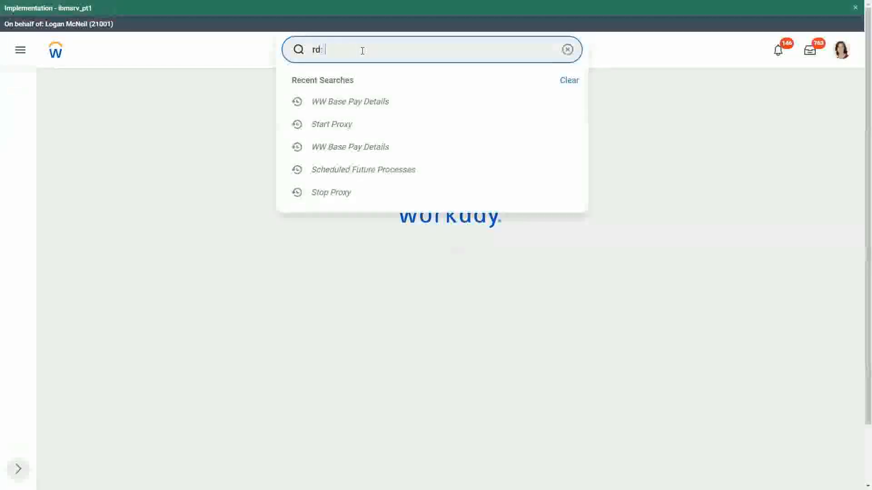
pyautogui.write(' ww')
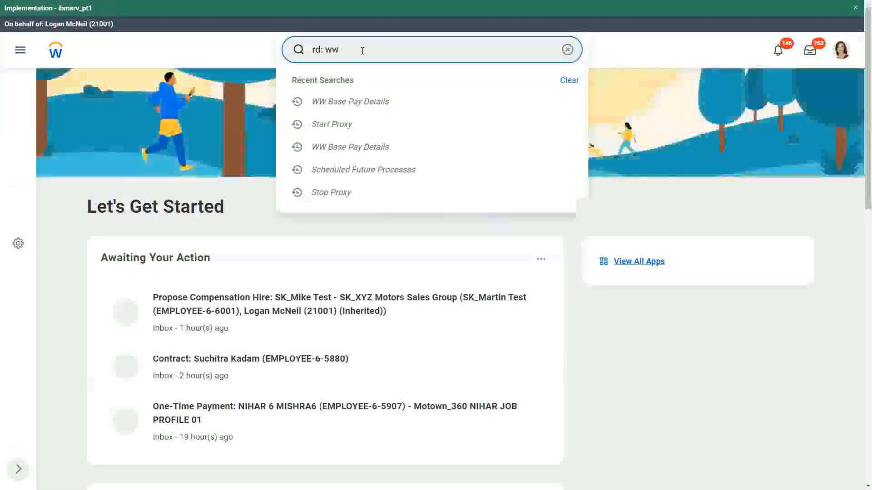
pyautogui.write(' bas')
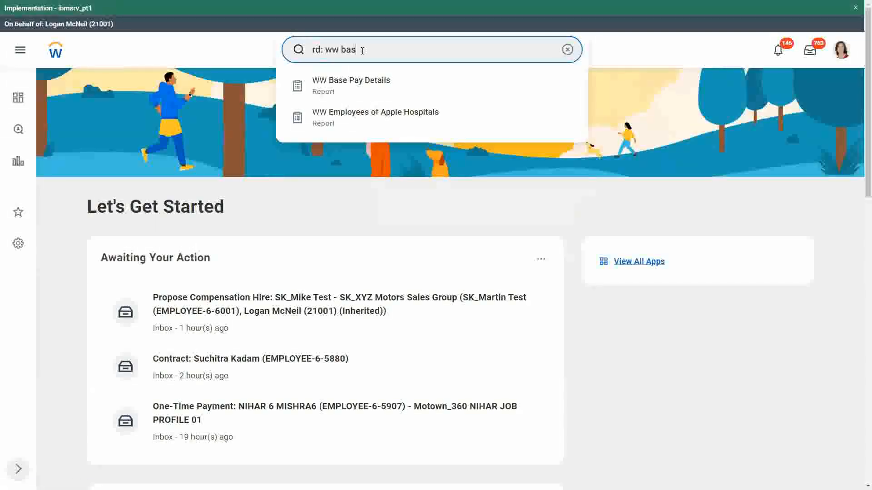
pyautogui.write('e pay')
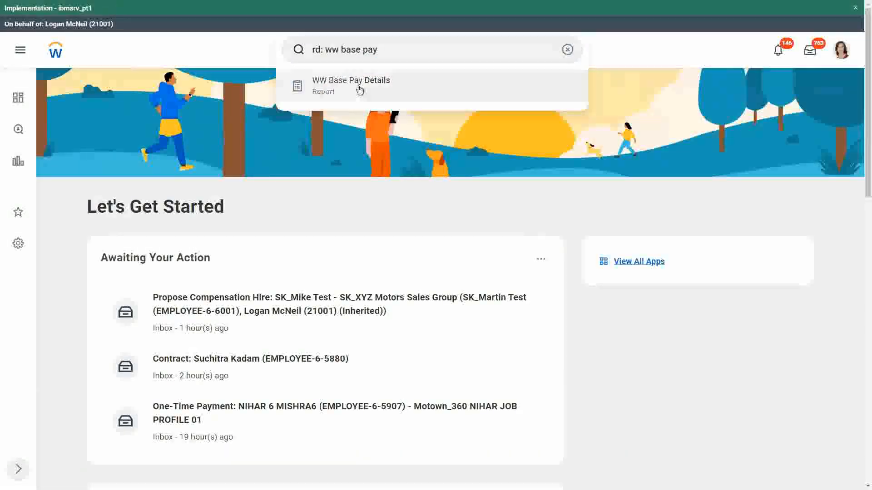
pyautogui.click(359, 89)
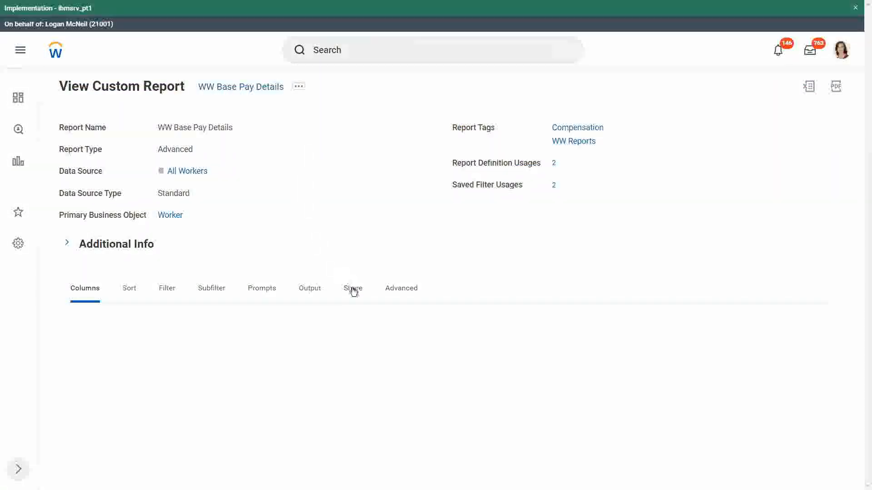
# Review sharing (HR Administrator, Manager groups, one authorized user) and the current report owner
pyautogui.click(355, 291)
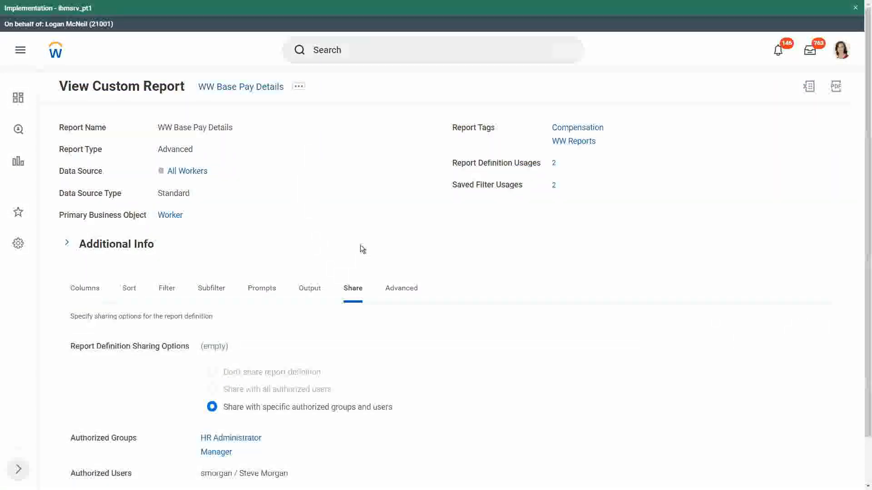
pyautogui.scroll(-1, 361, 244)
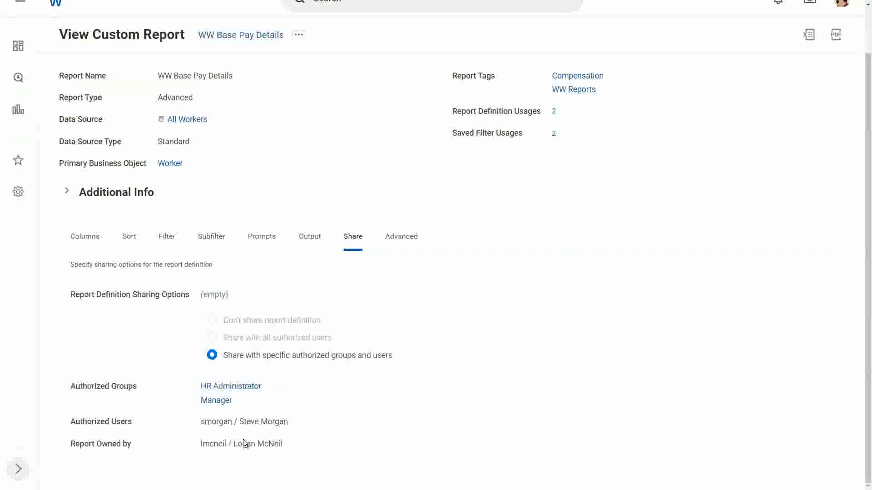
pyautogui.tripleClick(263, 449)
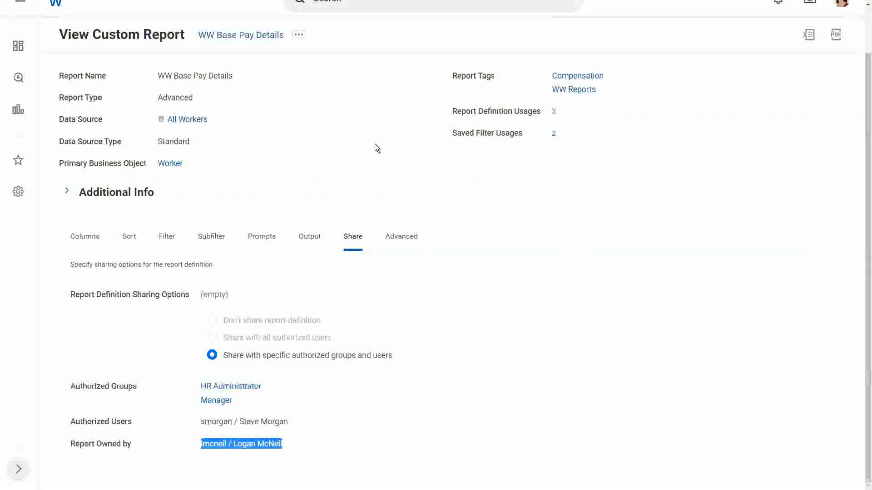
pyautogui.click(375, 145)
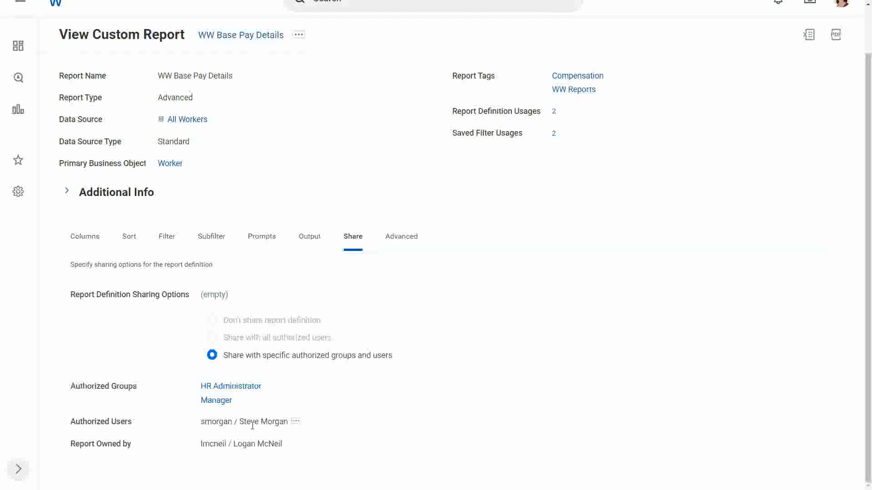
pyautogui.click(298, 36)
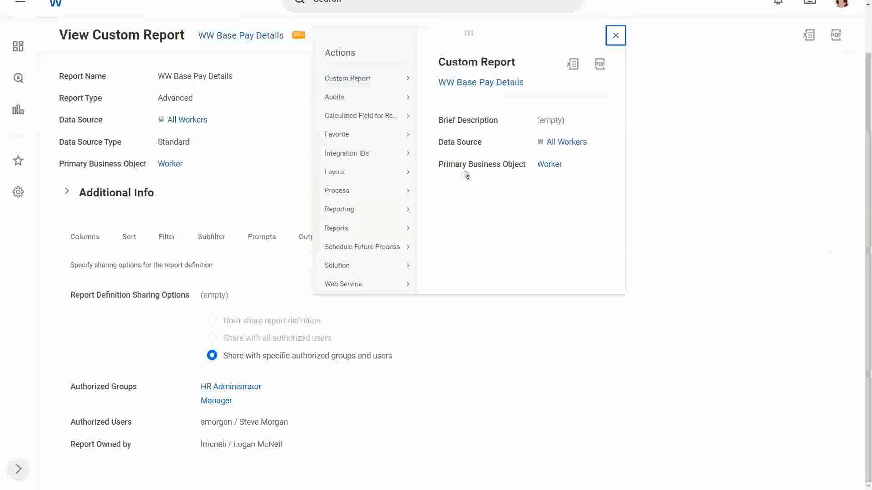
# Transfer ownership of WW Base Pay Details to the authorized user via Custom Report > Transfer Ownership
pyautogui.moveTo(387, 78)
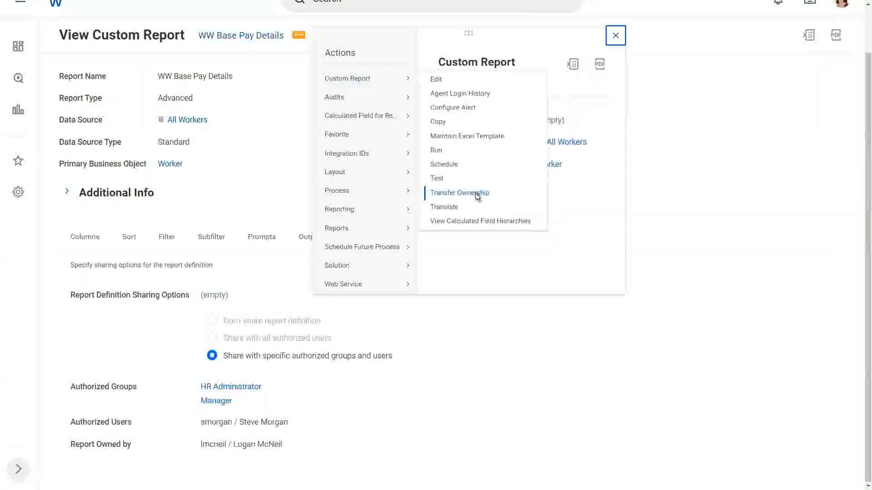
pyautogui.click(476, 192)
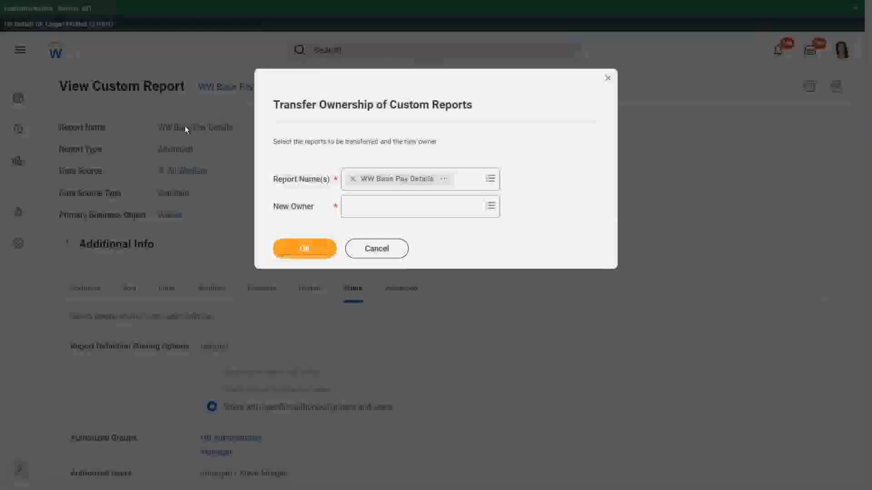
pyautogui.click(370, 208)
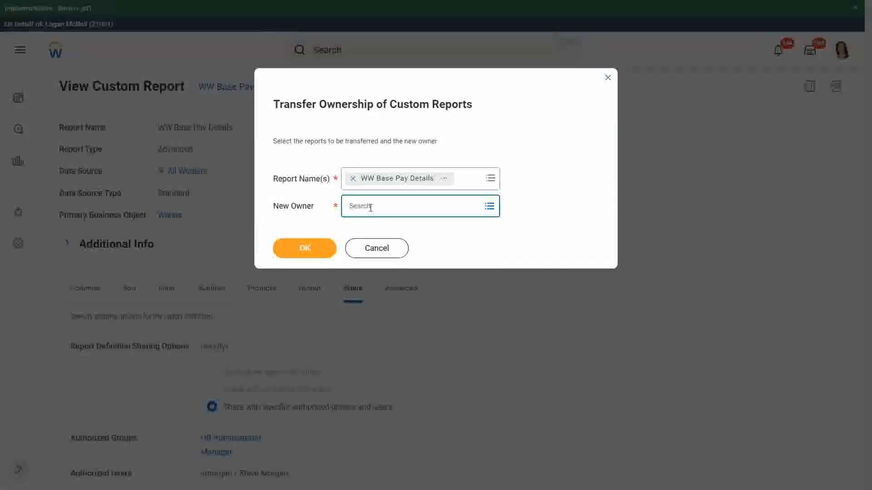
pyautogui.write('steve morgan')
pyautogui.press('Return')
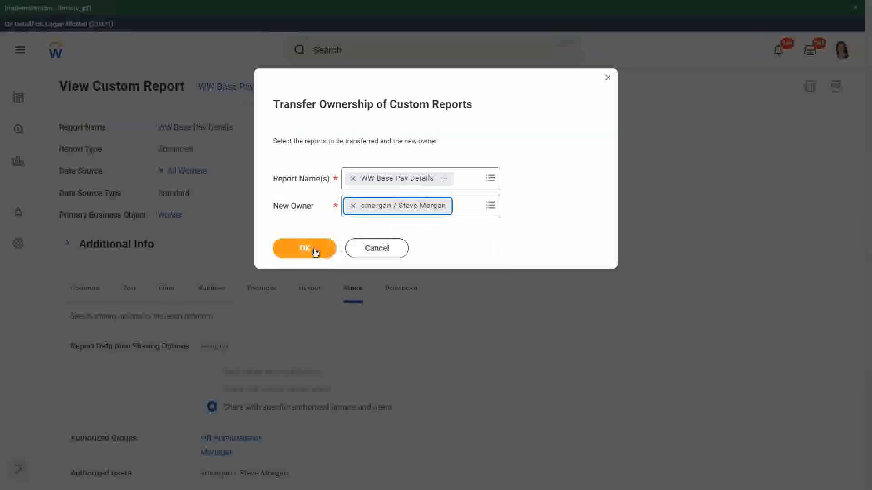
pyautogui.click(306, 244)
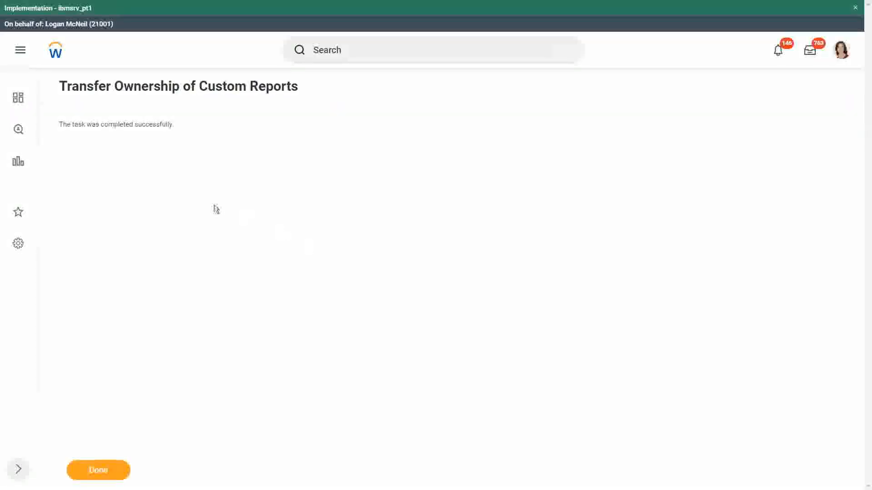
# Close the confirmation and verify the Share tab now lists the authorized user as report owner
pyautogui.click(111, 468)
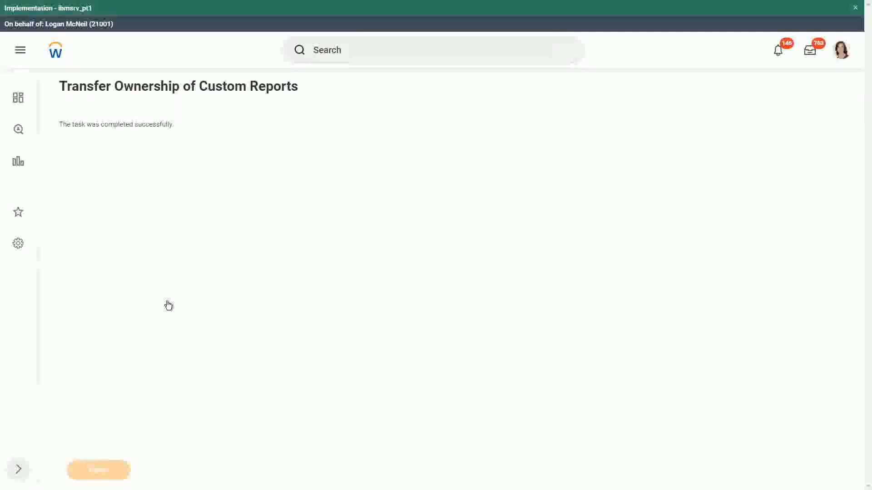
pyautogui.click(353, 289)
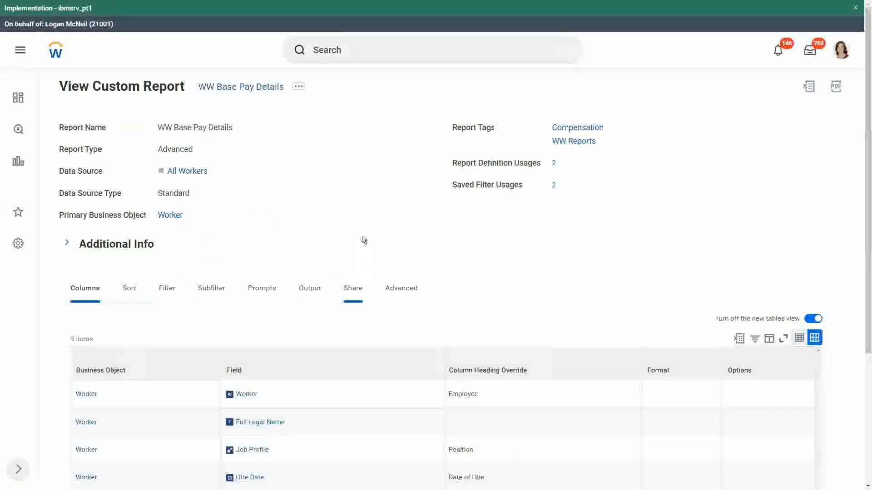
pyautogui.scroll(-1, 294, 391)
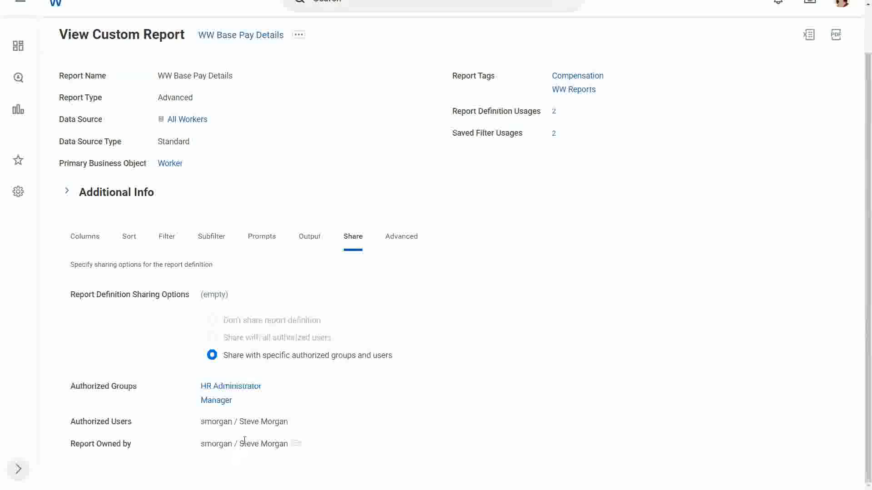
pyautogui.moveTo(240, 444); pyautogui.dragTo(318, 417)
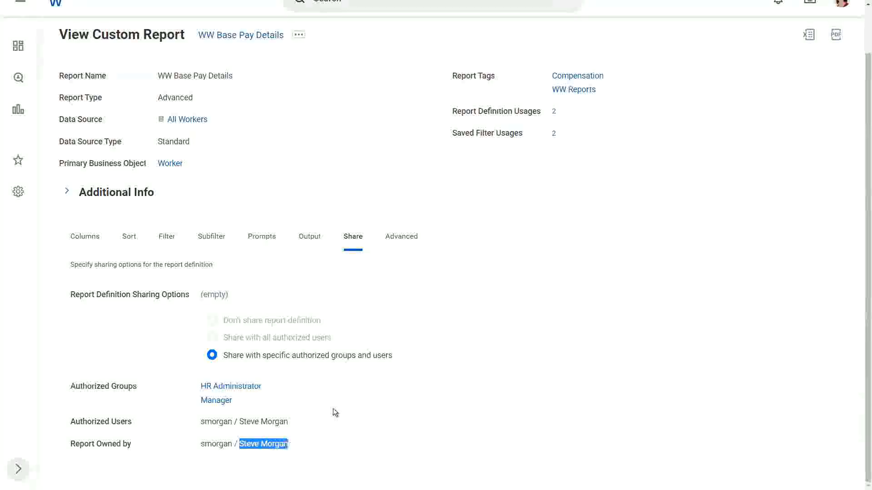
pyautogui.click(372, 159)
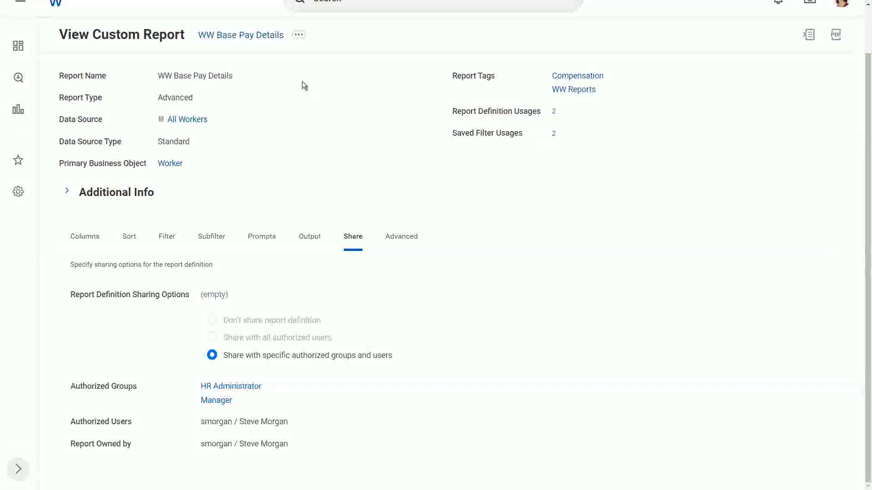
pyautogui.click(299, 36)
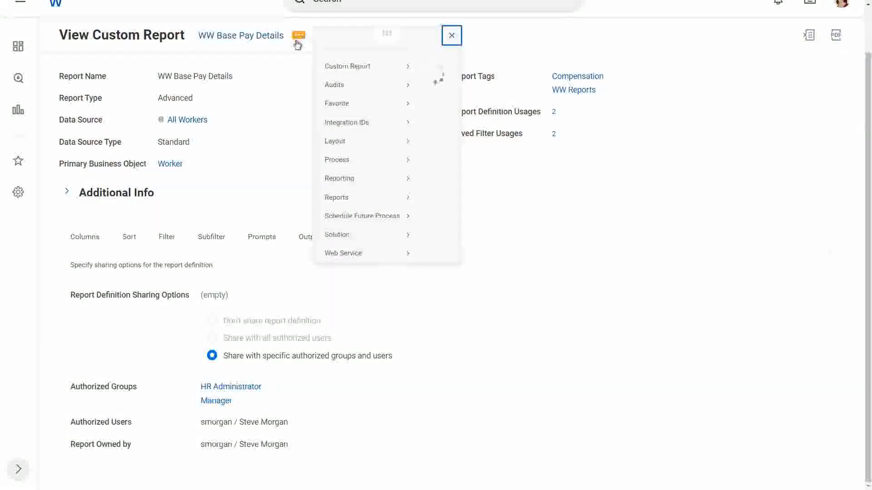
pyautogui.moveTo(348, 83)
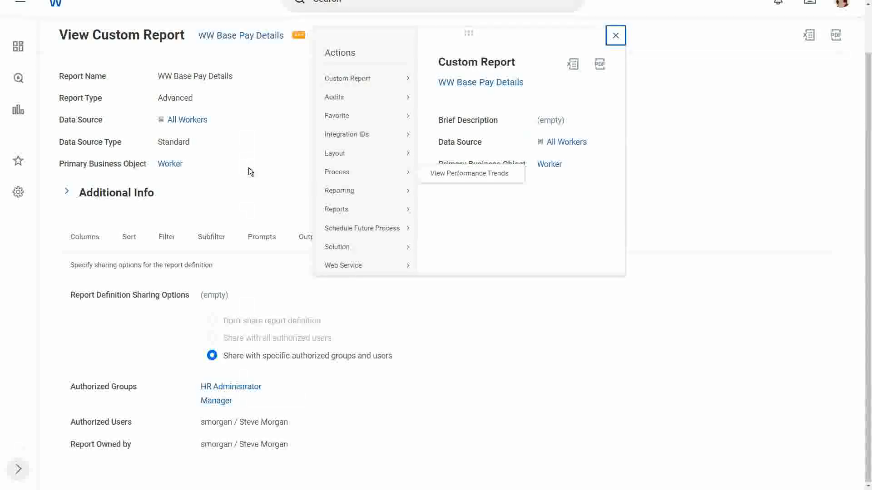
pyautogui.click(249, 168)
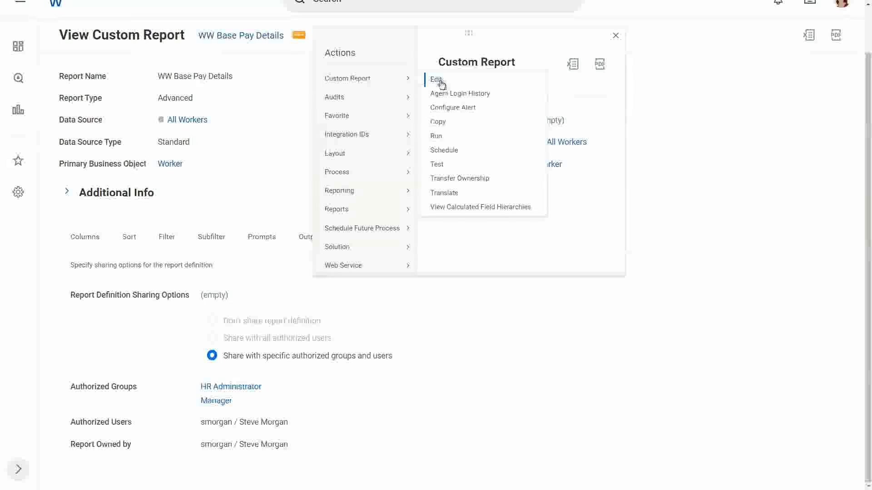
pyautogui.click(436, 79)
pyautogui.click(249, 177)
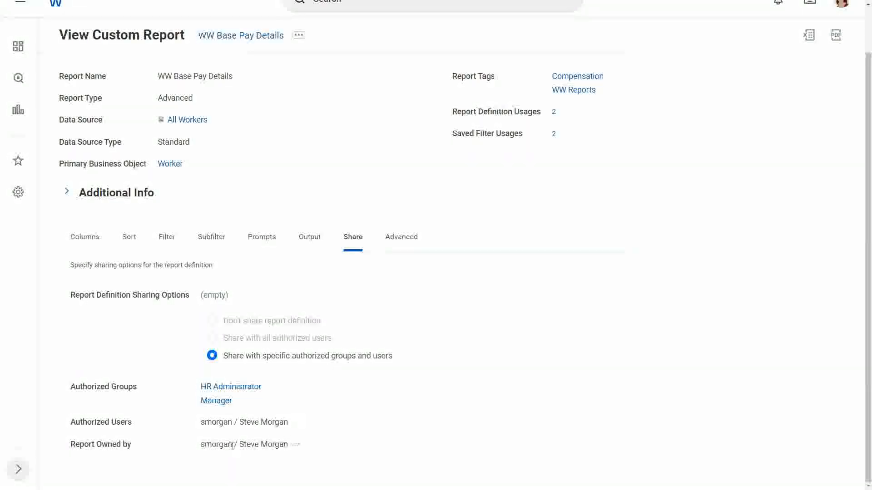
pyautogui.moveTo(239, 445); pyautogui.dragTo(288, 445)
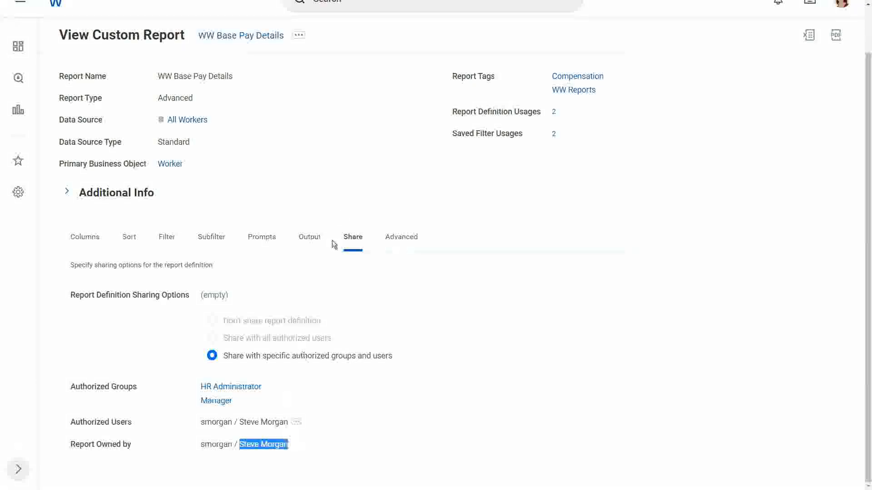
pyautogui.click(367, 178)
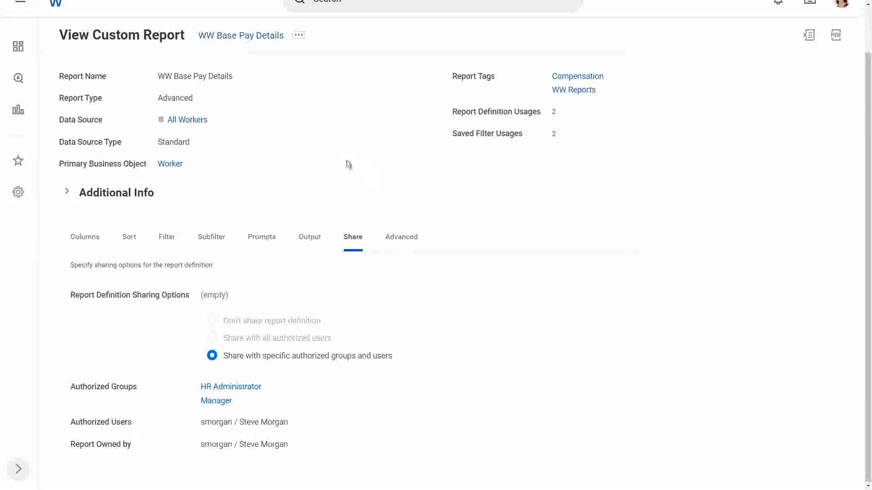
pyautogui.scroll(1, 355, 148)
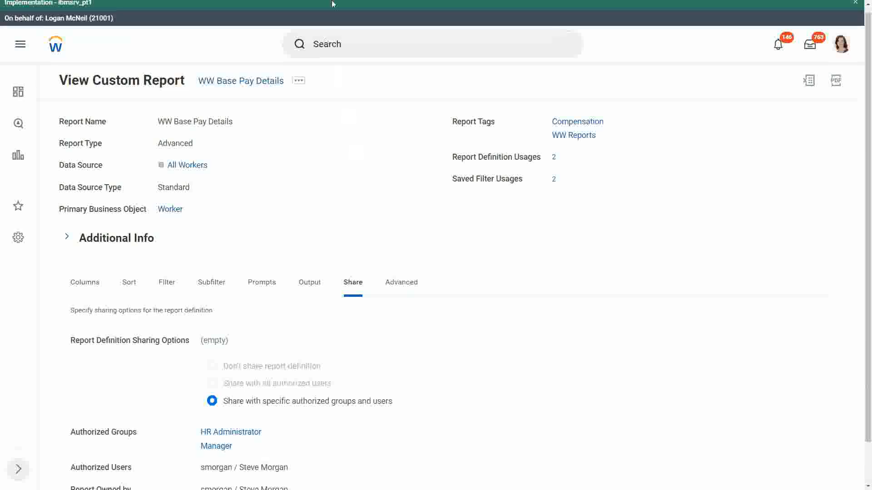
# Open Transfer Ownership of Custom Reports and select WW Base Pay Details as the report
pyautogui.click(346, 45)
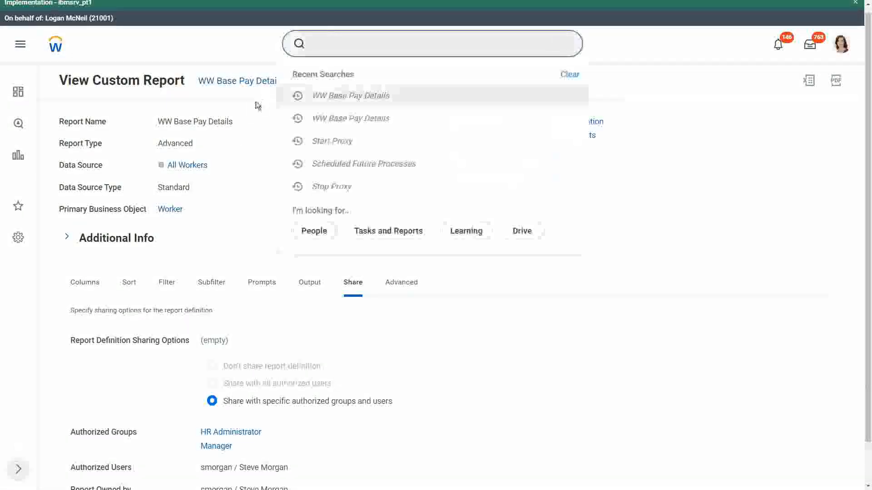
pyautogui.click(242, 194)
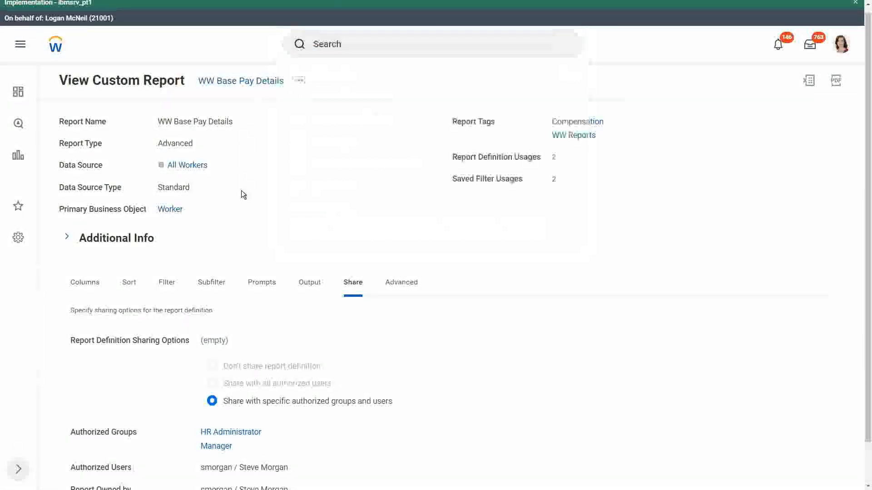
pyautogui.click(368, 44)
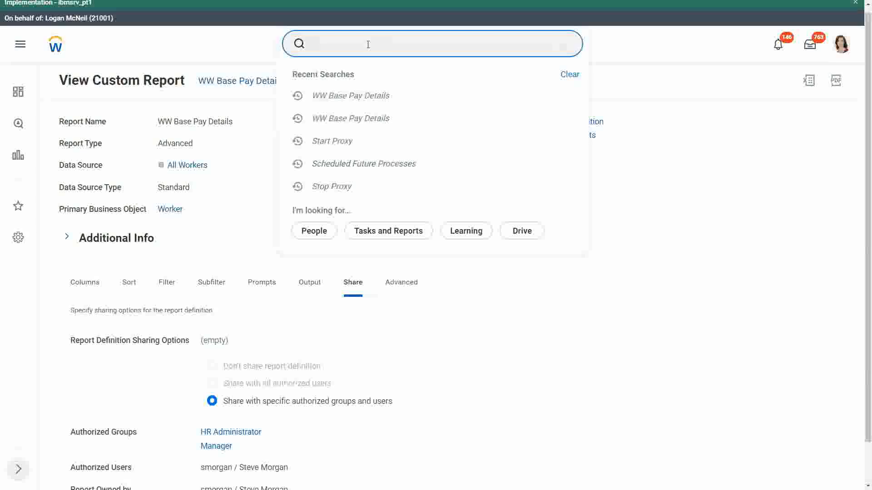
pyautogui.write('transfer ow')
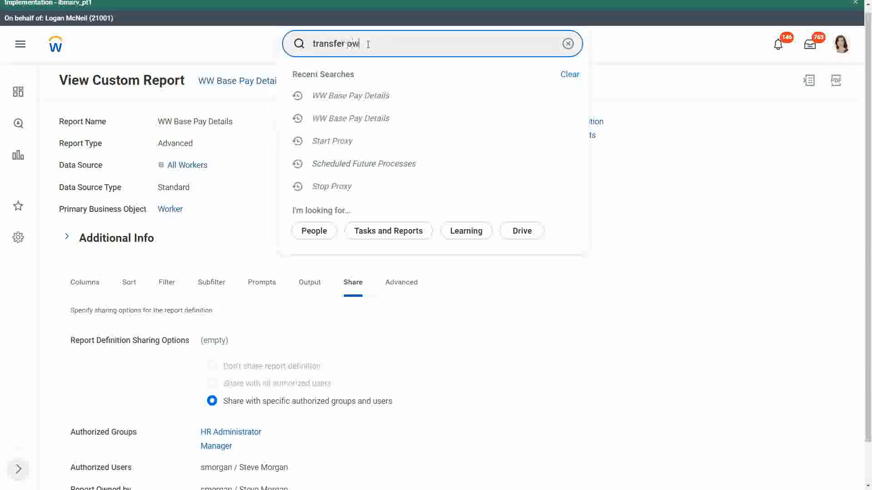
pyautogui.write('ner')
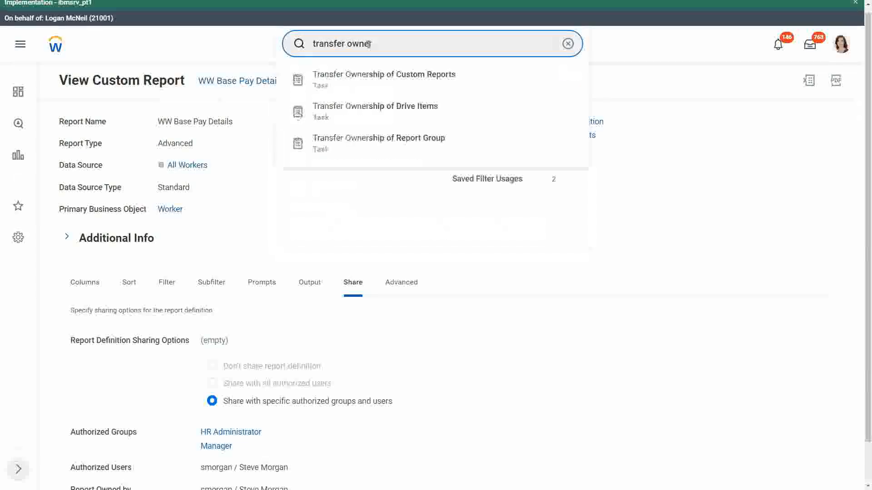
pyautogui.click(404, 78)
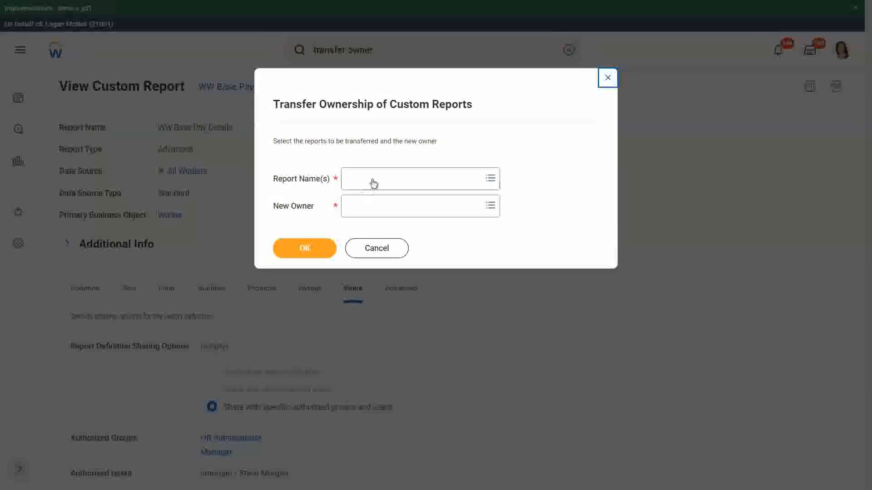
pyautogui.click(372, 181)
pyautogui.write('ww base pay')
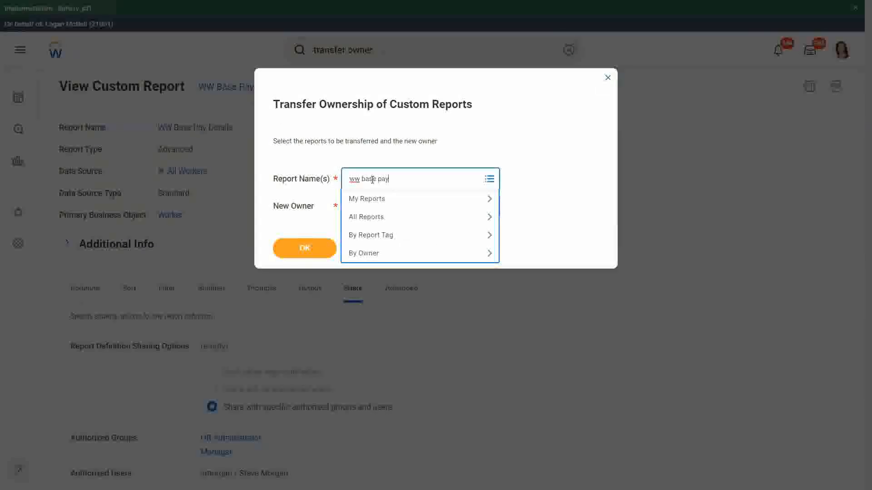
pyautogui.press('Return')
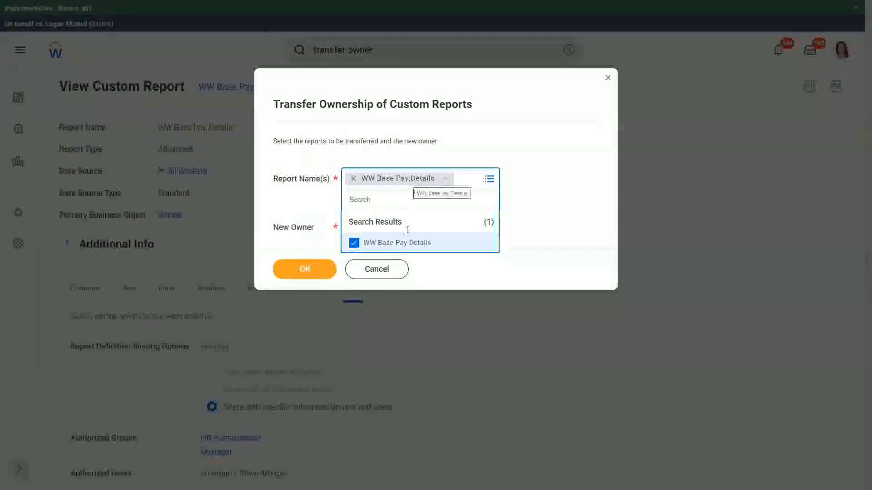
pyautogui.click(579, 201)
# Set the original owner account as New Owner and submit the transfer
pyautogui.click(366, 208)
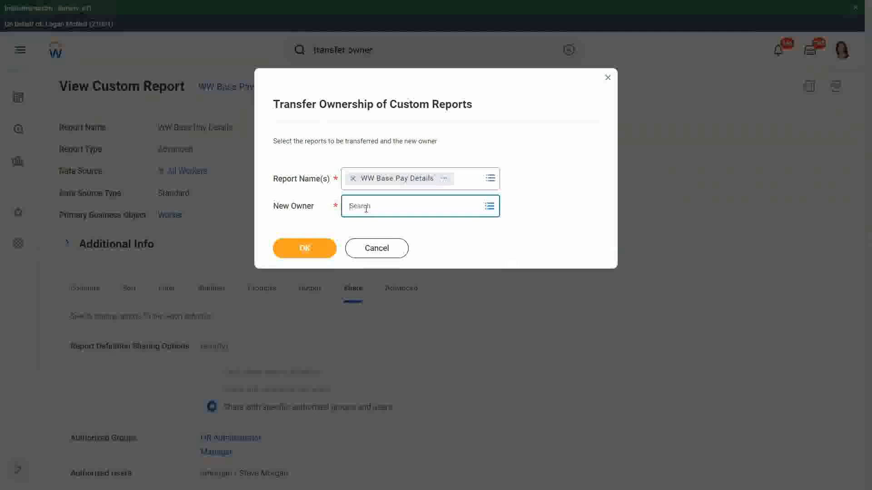
pyautogui.write('lmcneill')
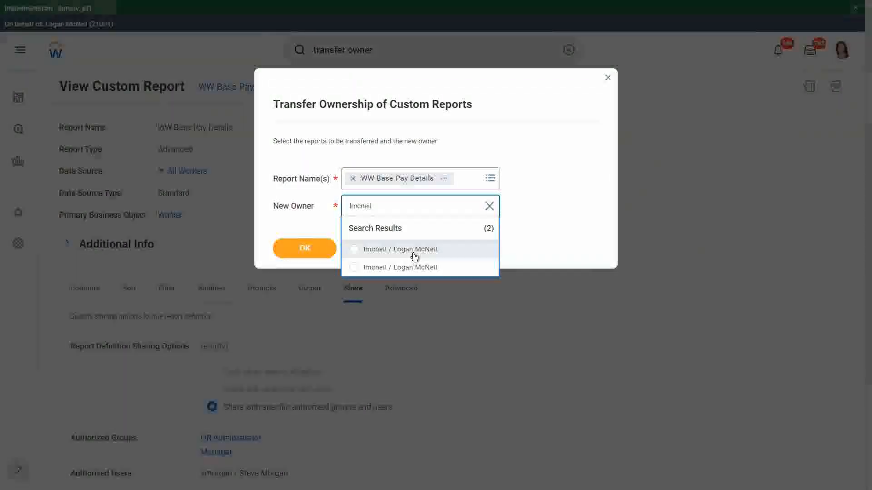
pyautogui.click(370, 249)
pyautogui.click(329, 249)
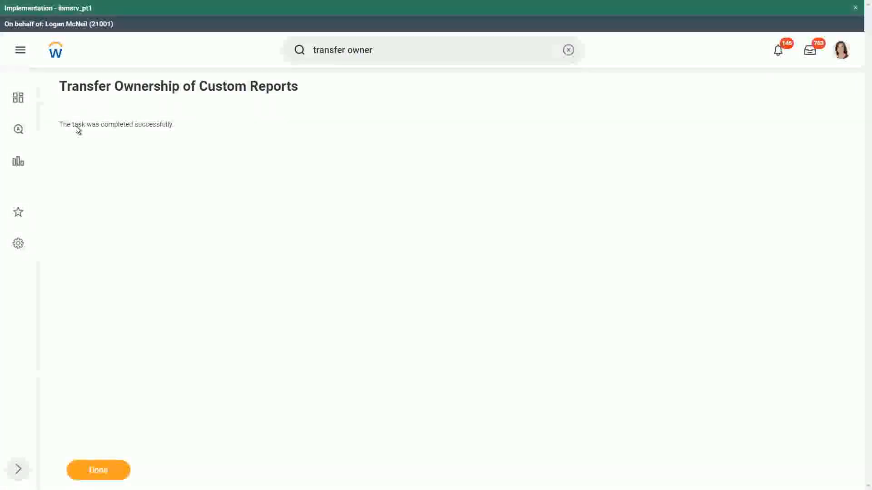
# Leave the completion message and extend the search to 'transfer ownership' for task suggestions
pyautogui.moveTo(76, 127); pyautogui.dragTo(166, 127)
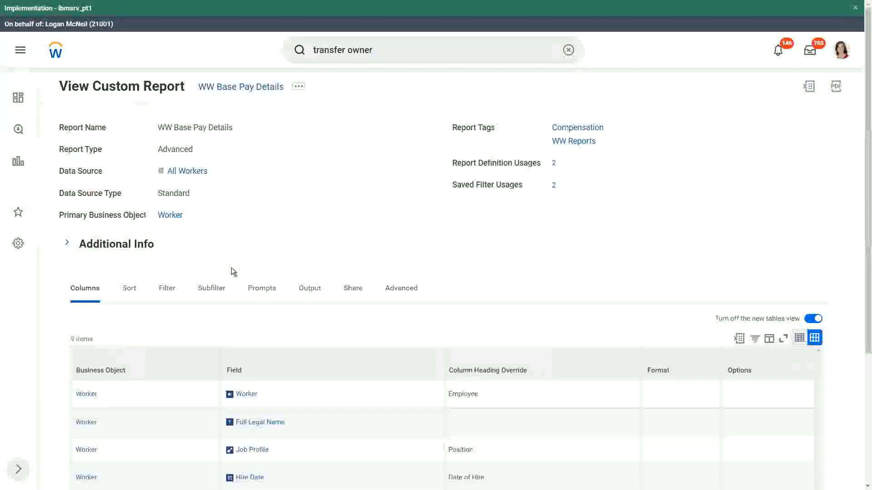
pyautogui.click(378, 51)
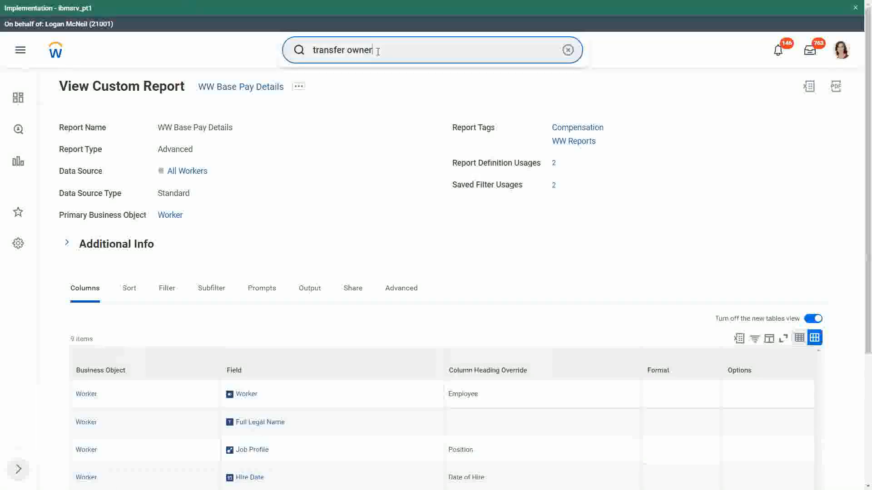
pyautogui.write('ship')
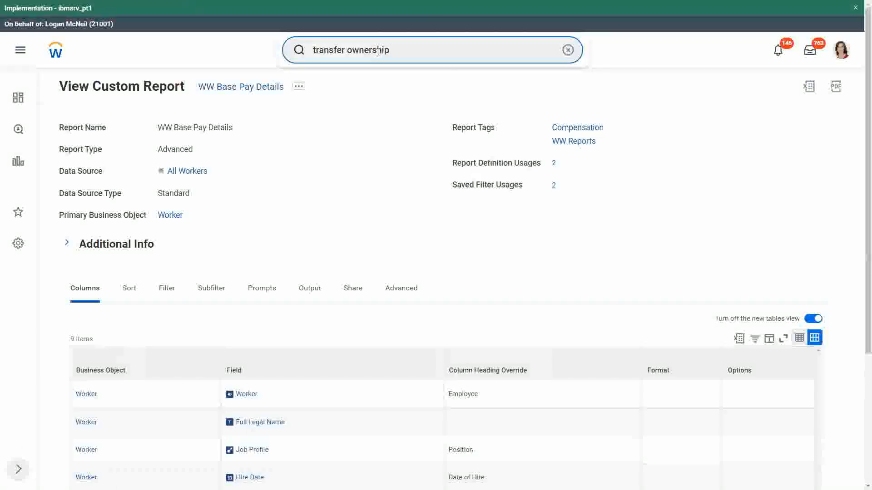